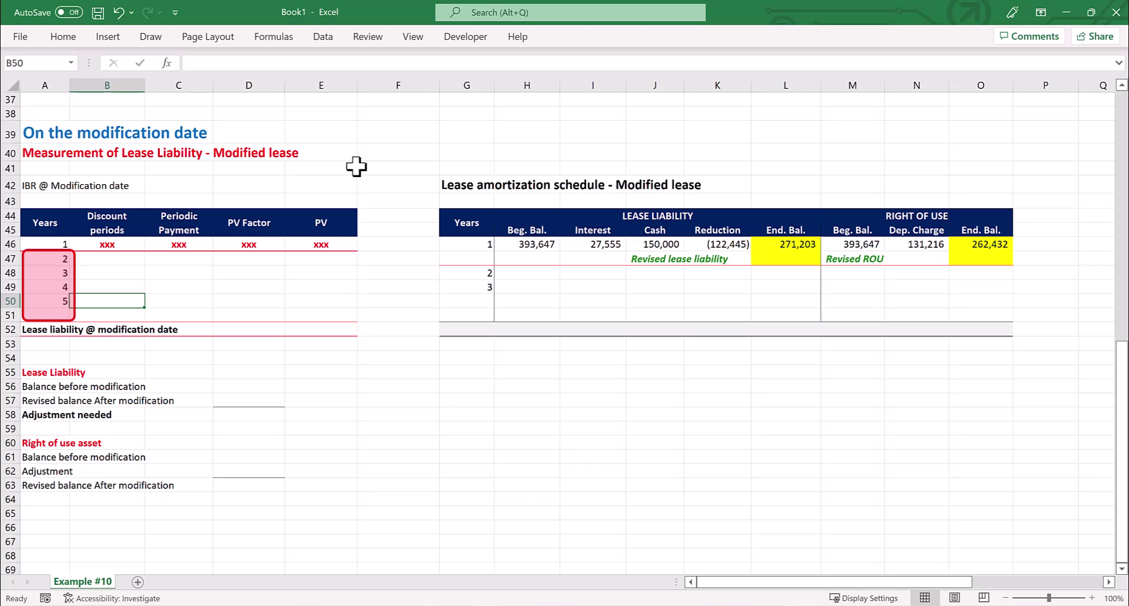
Enter discount periods 1, 2, 3 and 4 for years 2 to 5 in cells B47 through B50.
key("Up")
key("Up")
key("Up")
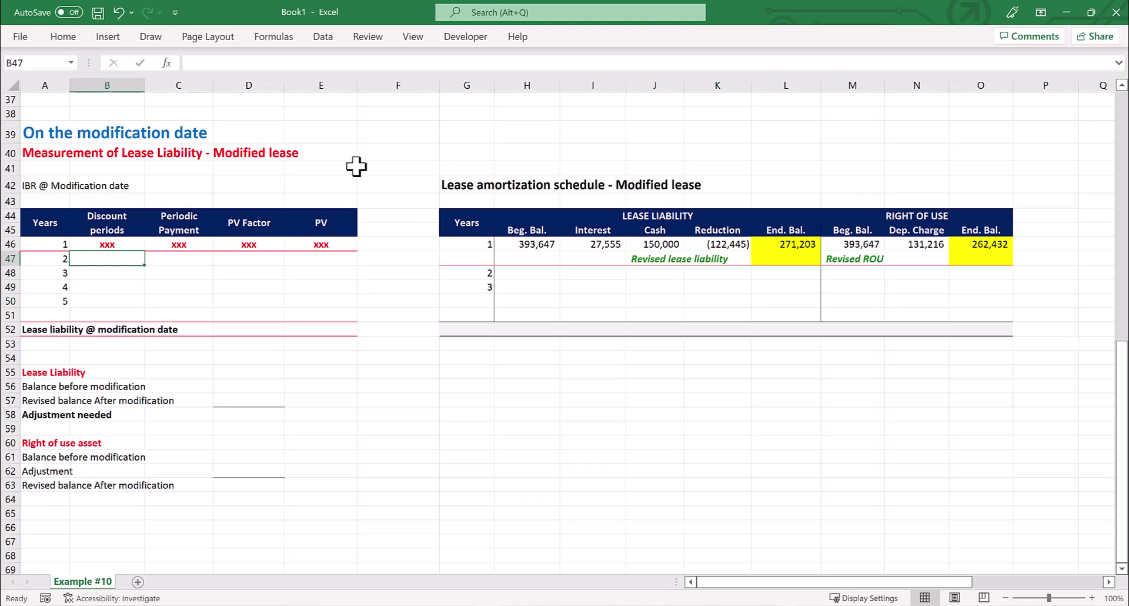
type("1")
key("Return")
type("2")
key("Return")
type("3")
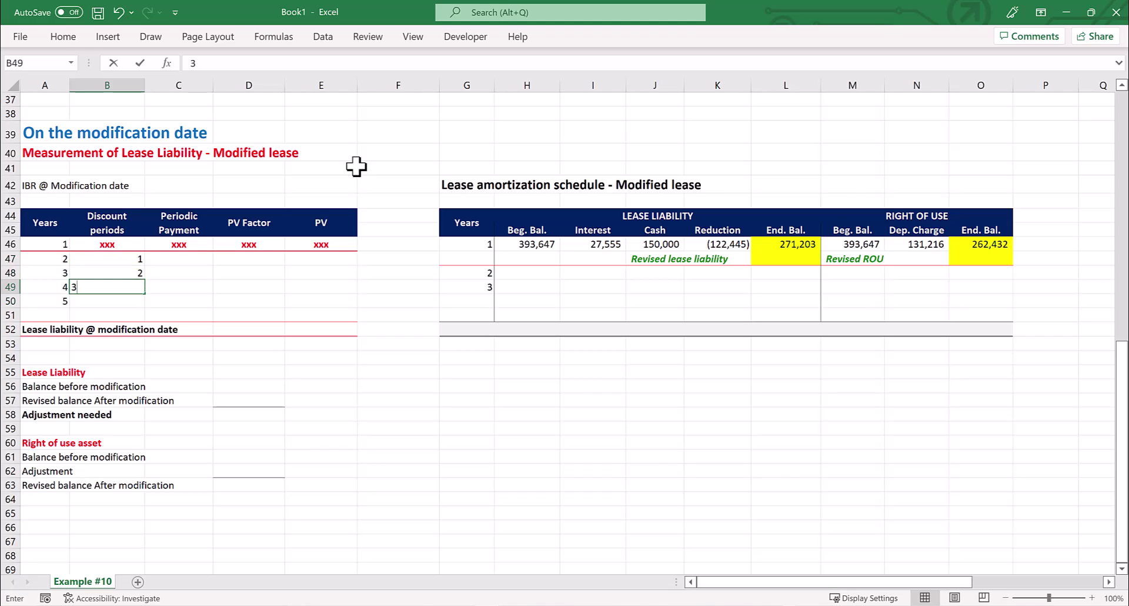
key("Return")
type("4")
key("Return")
Enter a periodic payment of 150000 for year 2 in cell C47.
key("Right")
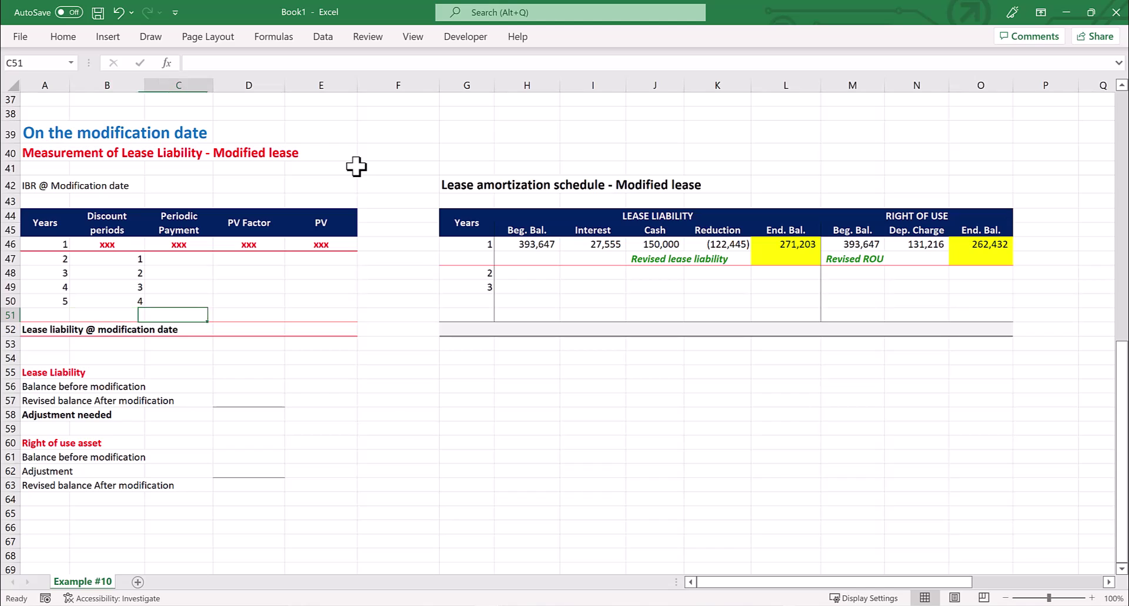
key("Up")
key("Up")
key("Up")
key("Up")
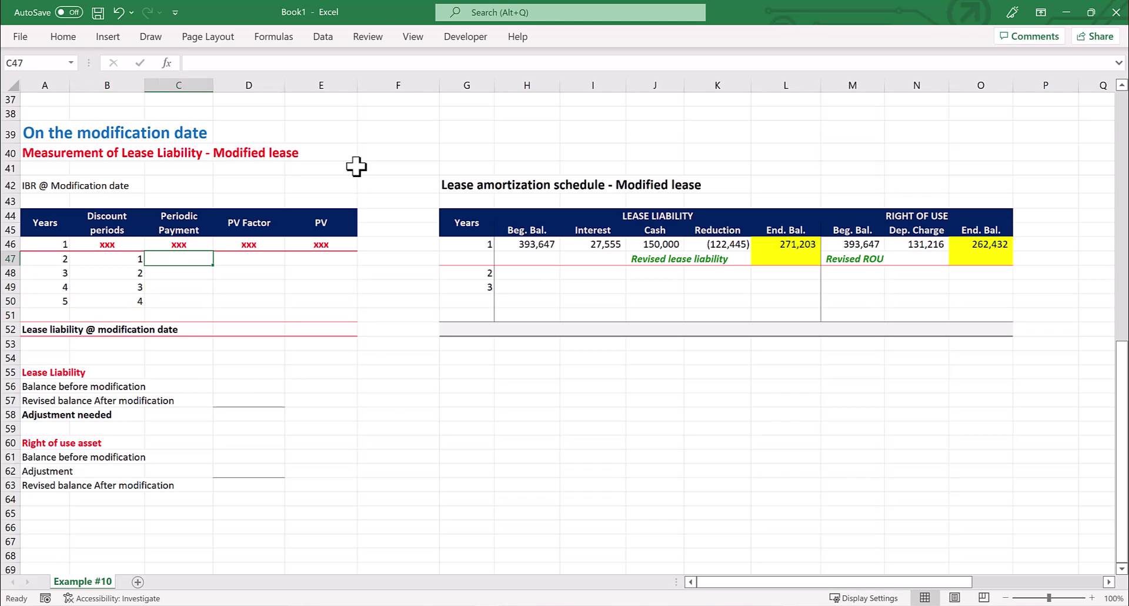
type("150000")
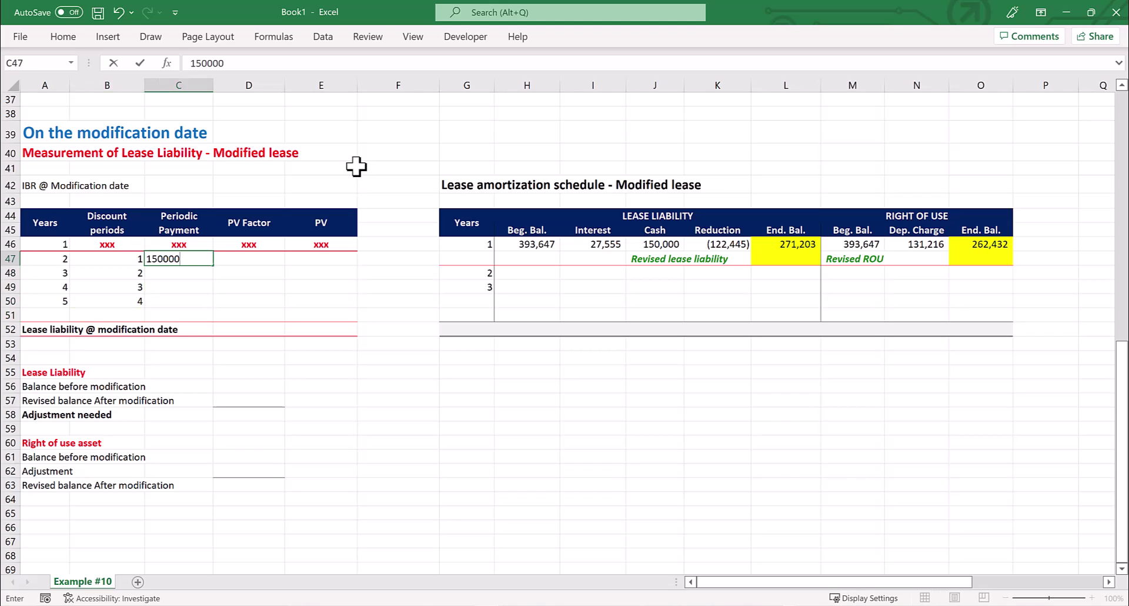
key("Return")
Copy the year 2 periodic payment from C47 to years 3 to 5 in C48:C50.
key("Up")
key("ctrl+c")
key("Down")
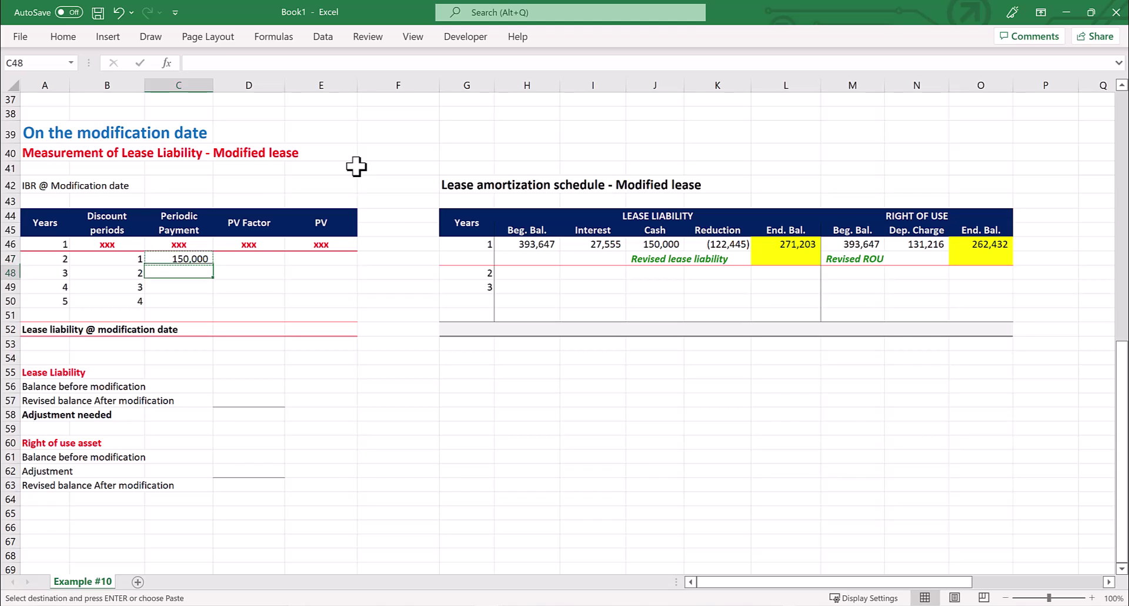
key("shift+Down")
key("shift+Down")
key("ctrl+v")
key("Right")
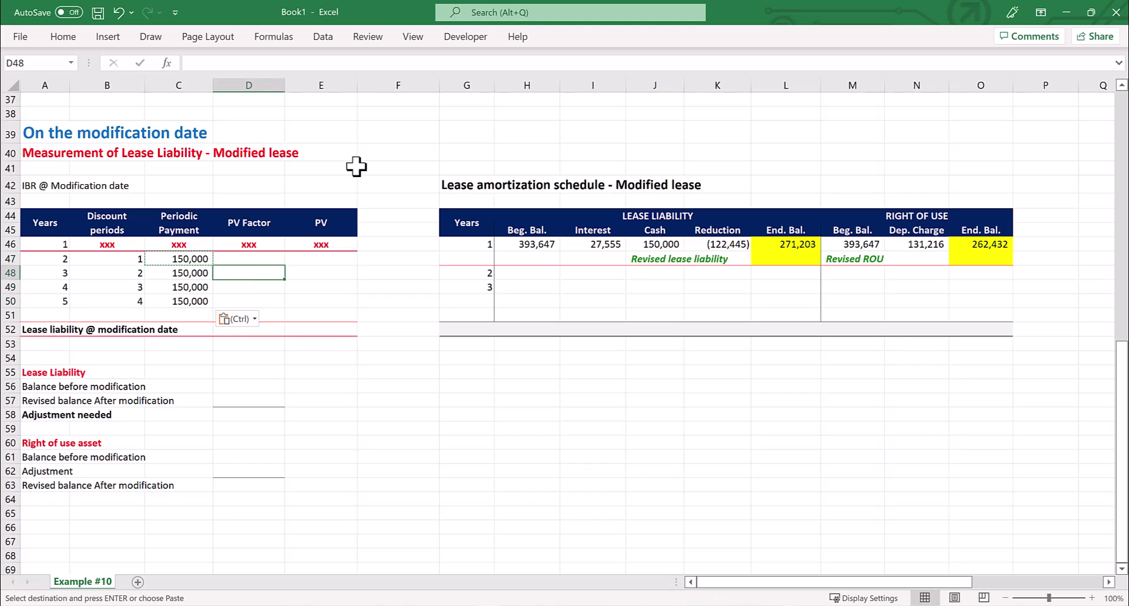
key("Up")
key("Escape")
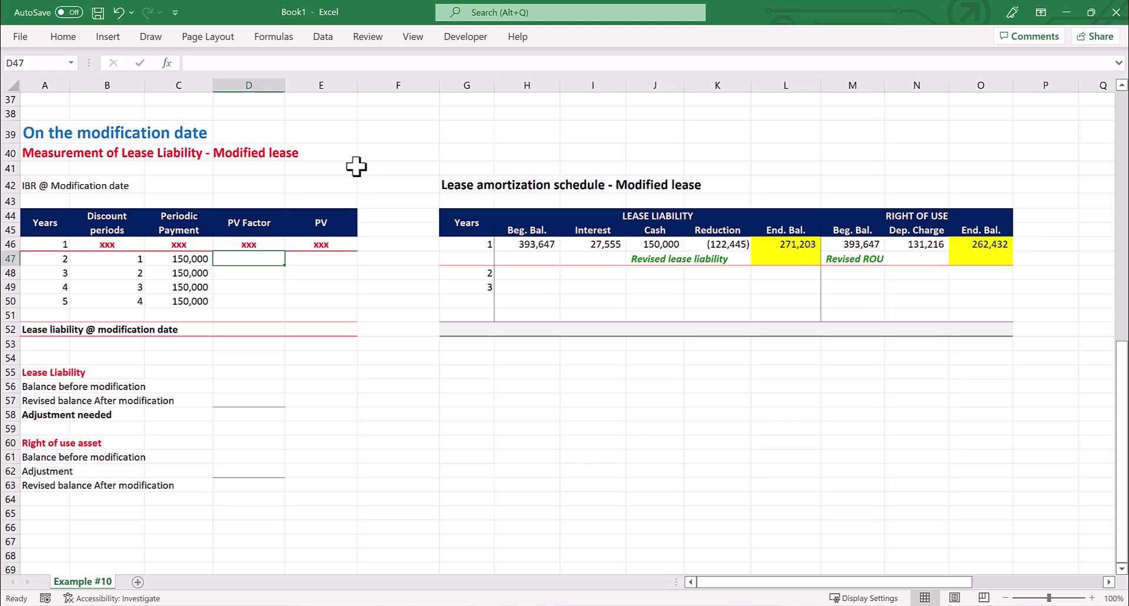
Set the IBR at the modification date in cell D42 to 0.08.
key("Up")
key("Up")
key("Up")
key("Up")
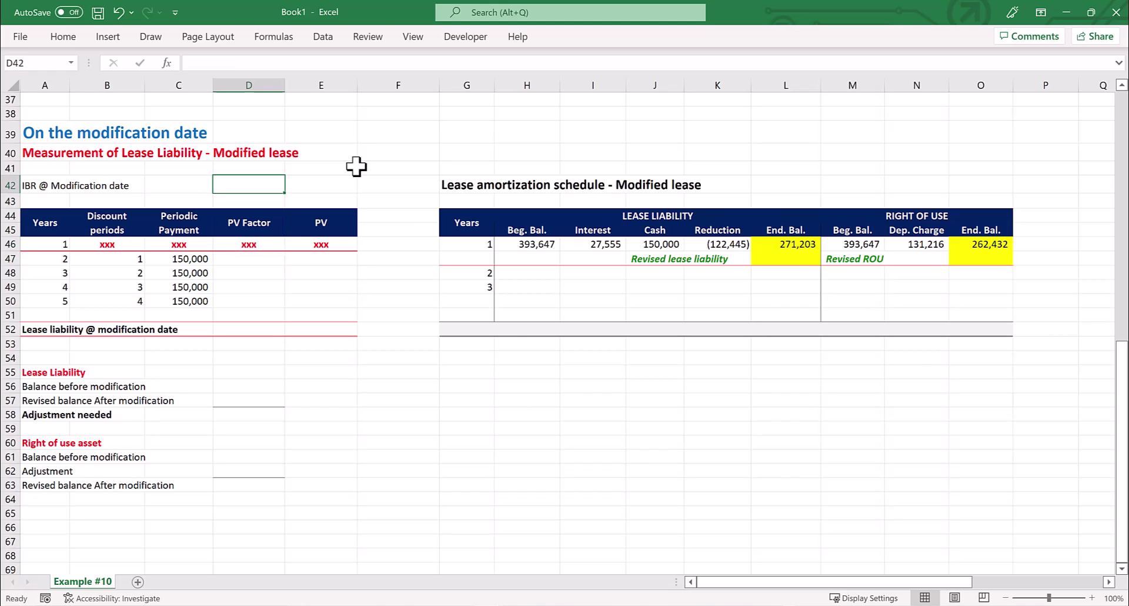
type("0.08")
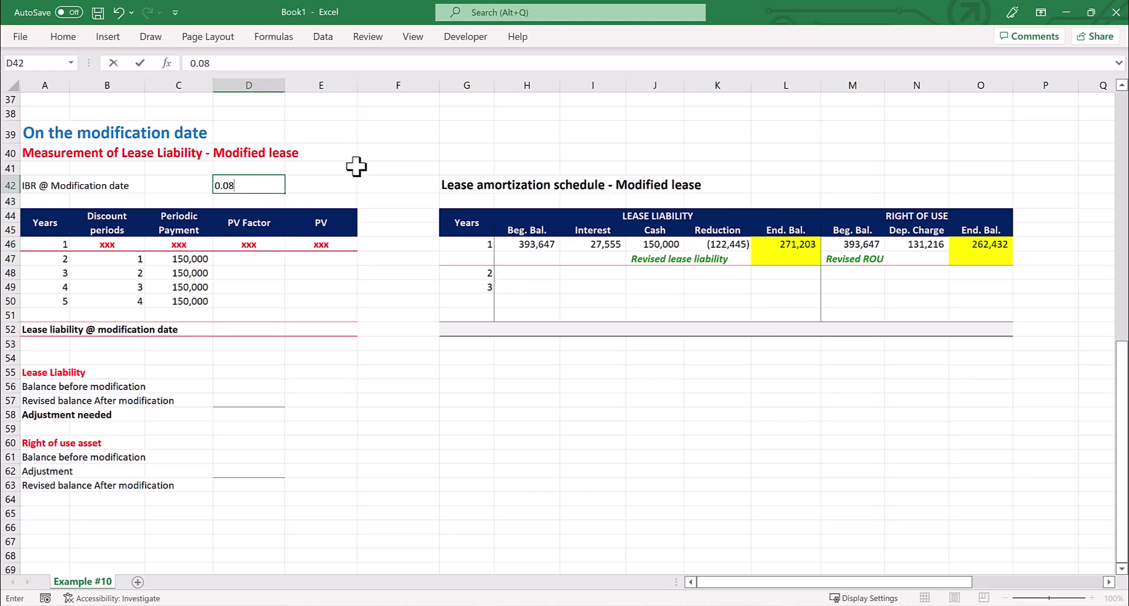
key("Return")
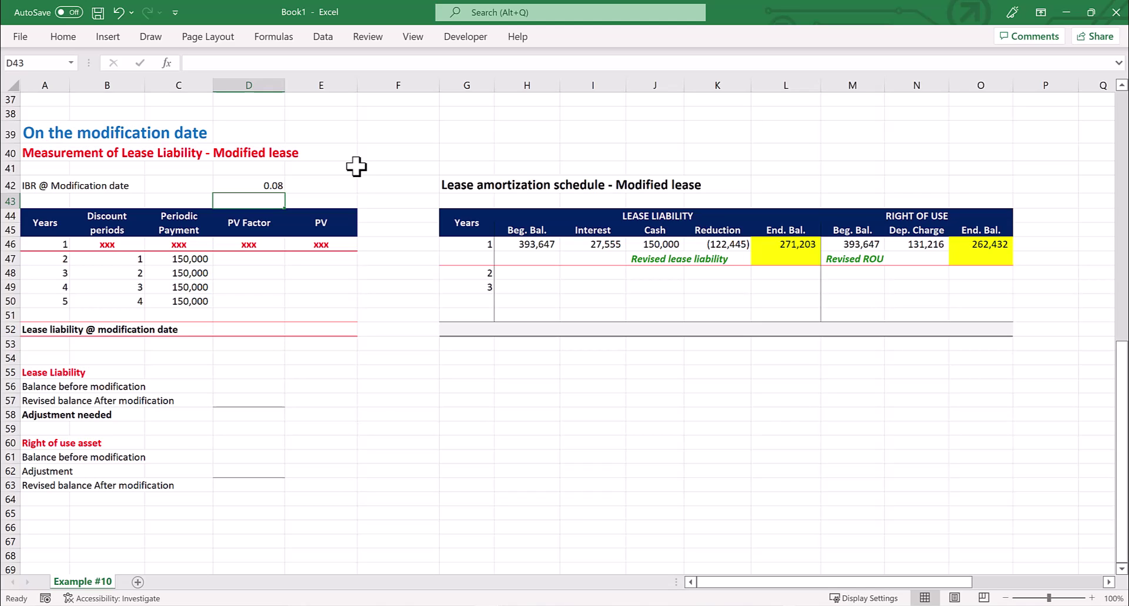
Enter the year 2 PV factor formula =1/(1+D42)^B47 in cell D47.
key("Down")
key("Down")
key("Down")
type("=1")
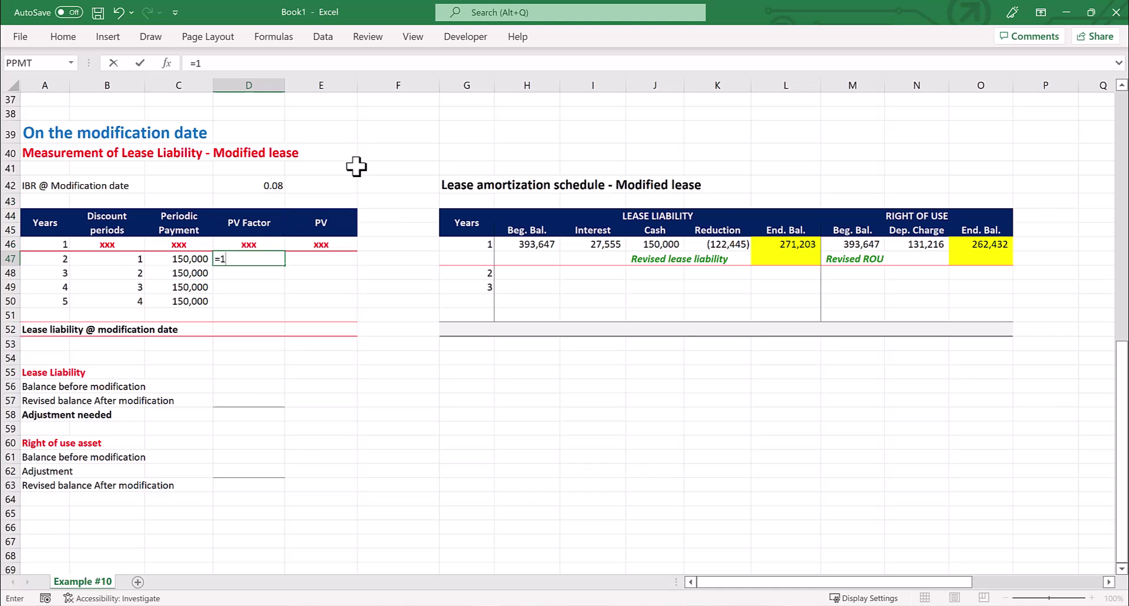
type("/(1+D42)")
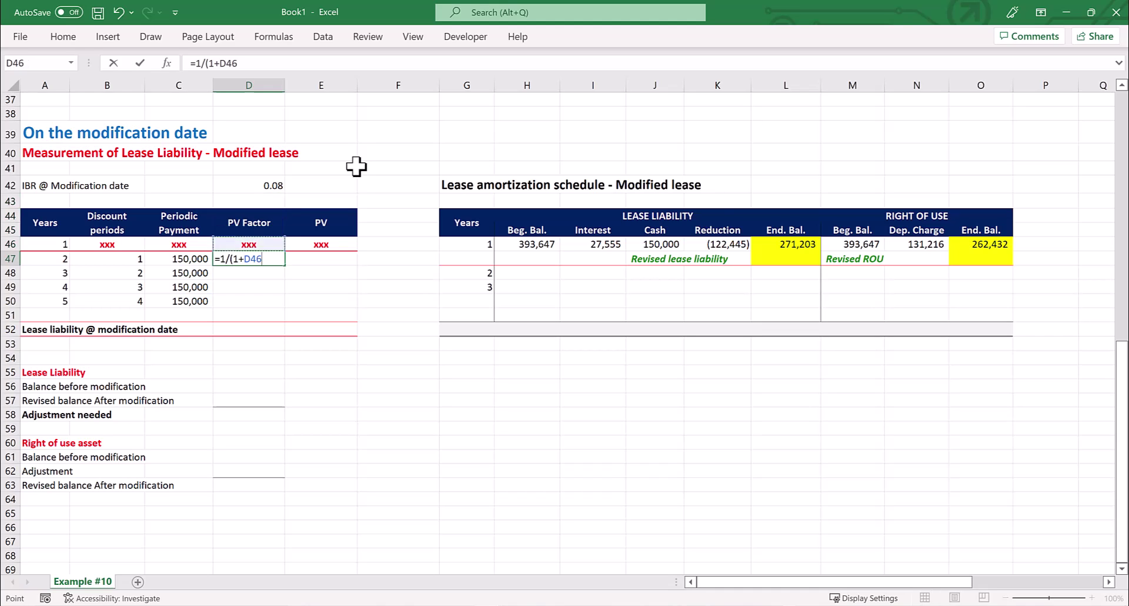
type("^B47")
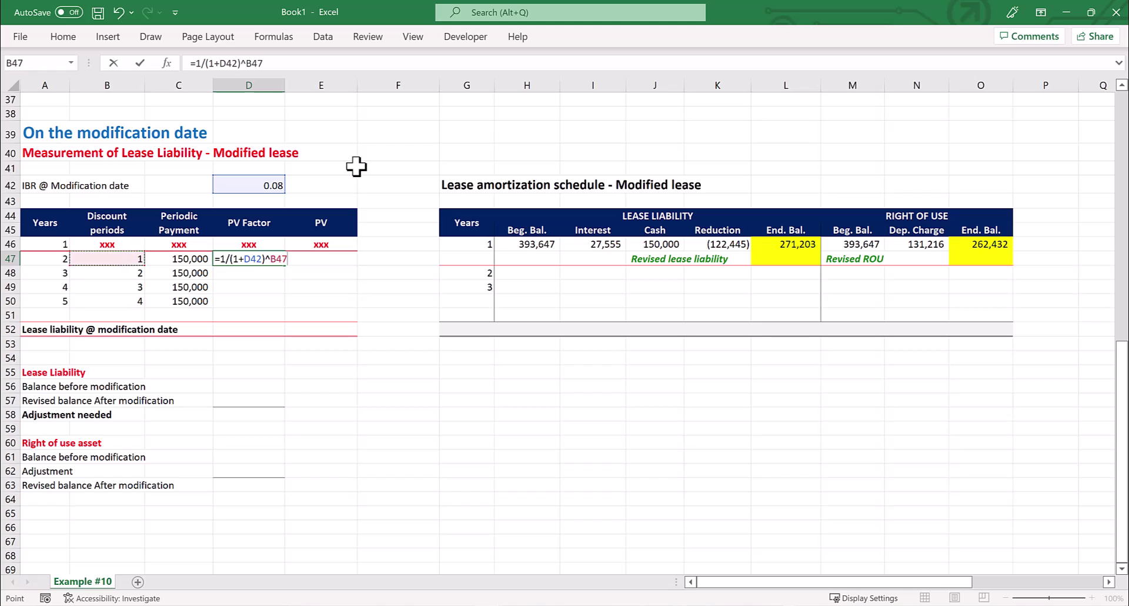
key("Return")
Make the D42 rate reference in the D47 formula absolute and fill the PV factor formula down through D50.
key("Up")
key("F2")
left_click(257, 257)
key("F4")
key("ctrl+Return")
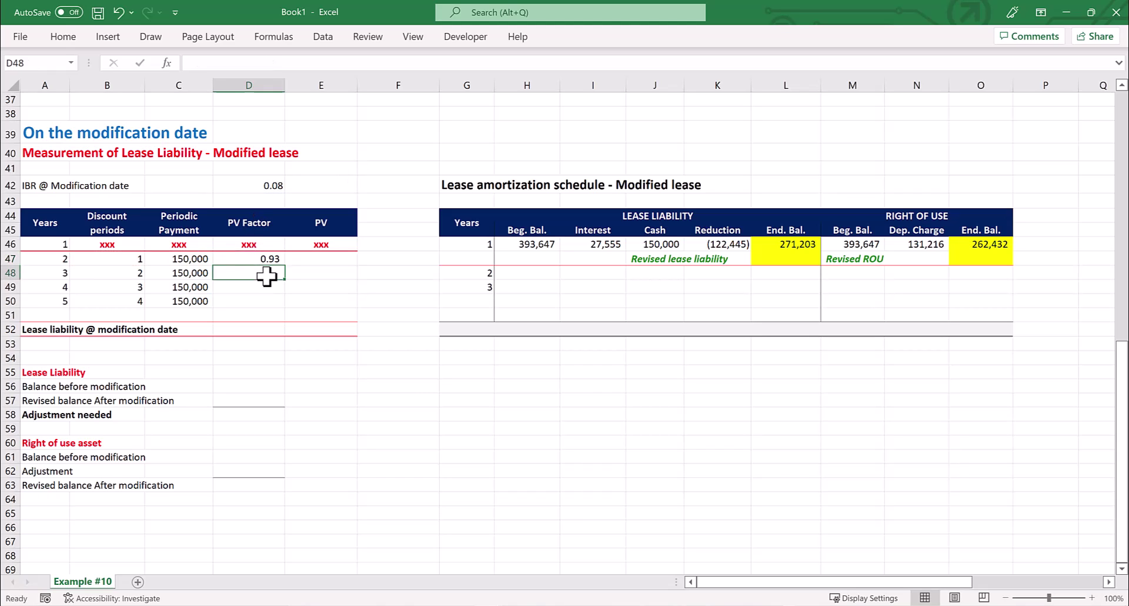
key("shift+Down")
key("shift+Down")
key("shift+Down")
key("ctrl+d")
Calculate the year 2 present value in E47 as periodic payment times PV factor, =C47*D47.
key("Right")
type("=")
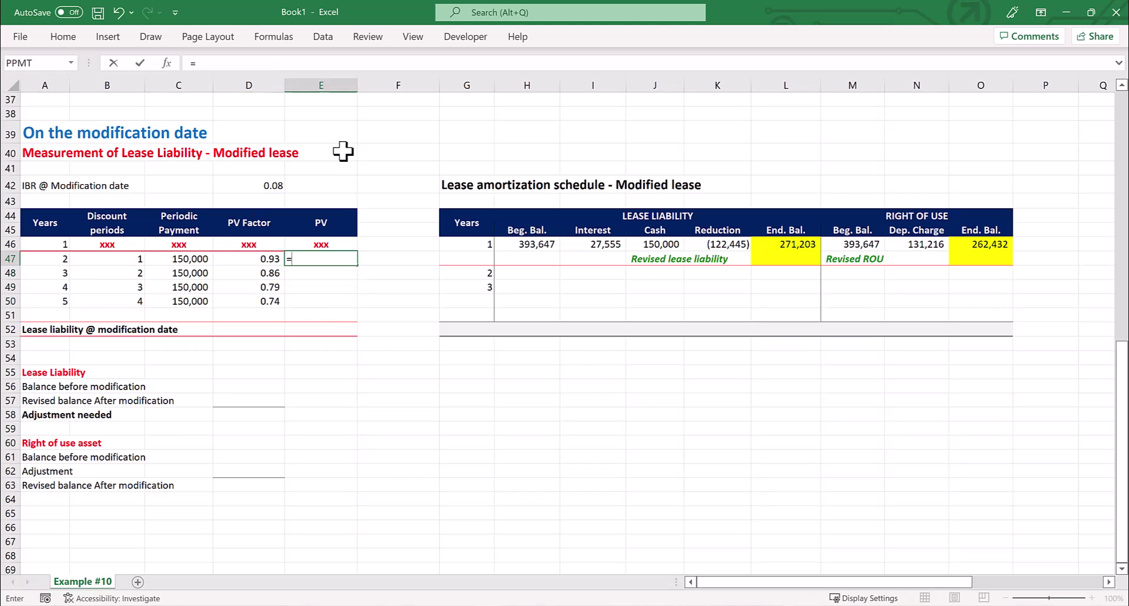
key("Left")
key("Left")
type("*")
key("Left")
key("Return")
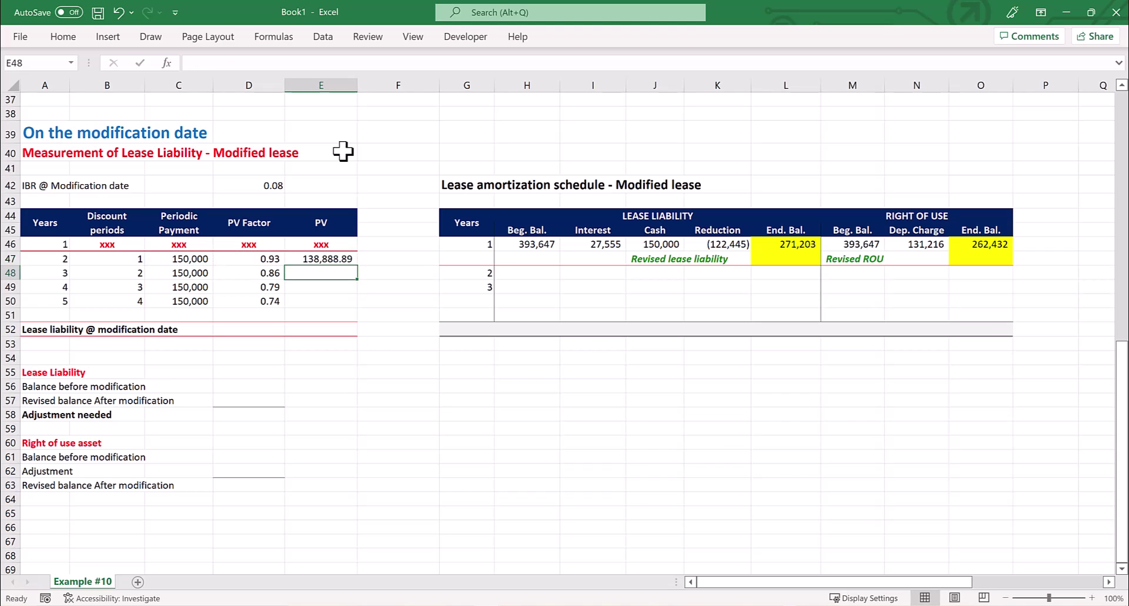
Copy the present value formula from E47 to years 3 to 5 in E48:E50.
key("Up")
key("ctrl+c")
key("Down")
key("shift+Down")
key("shift+Down")
key("ctrl+v")
key("Escape")
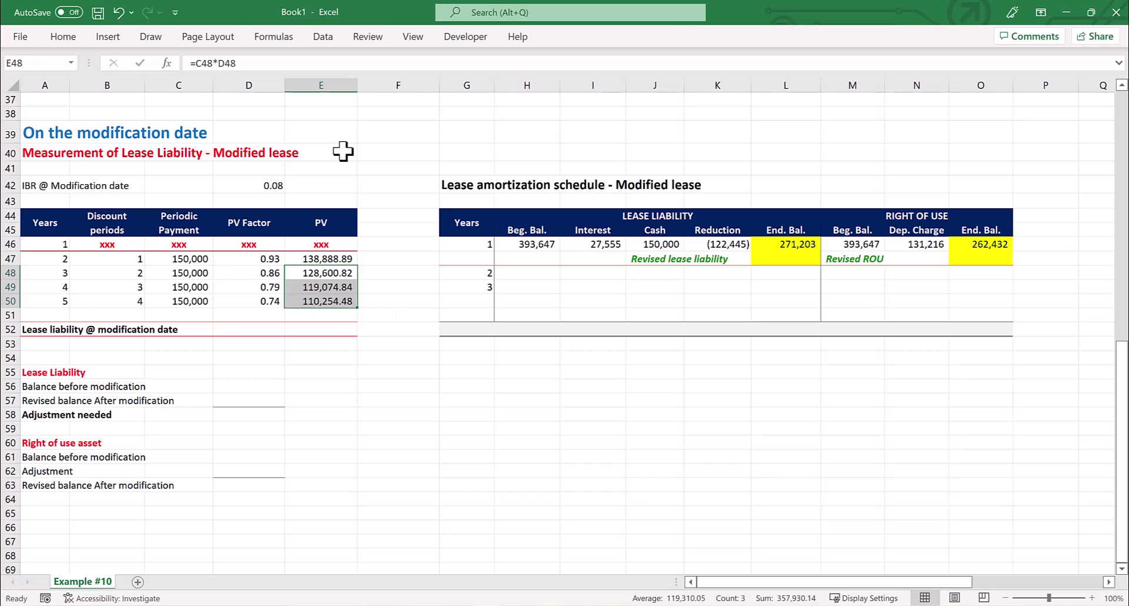
Total the present values in E52 as the lease liability at the modification date with =SUM(E47:E51).
key("Down")
key("Down")
key("Down")
key("Down")
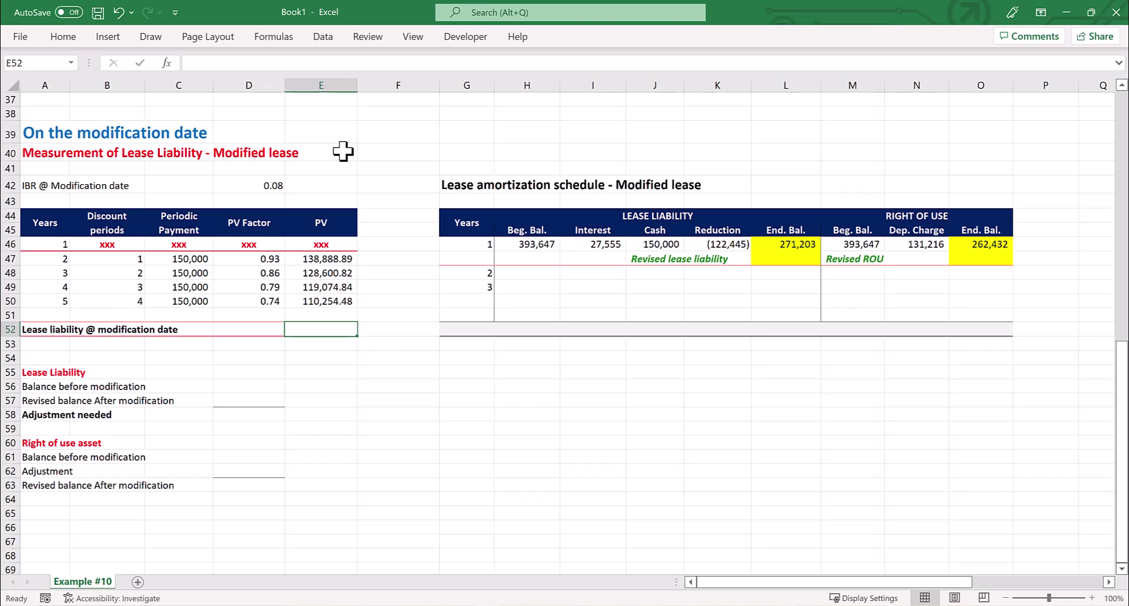
key("alt+equal")
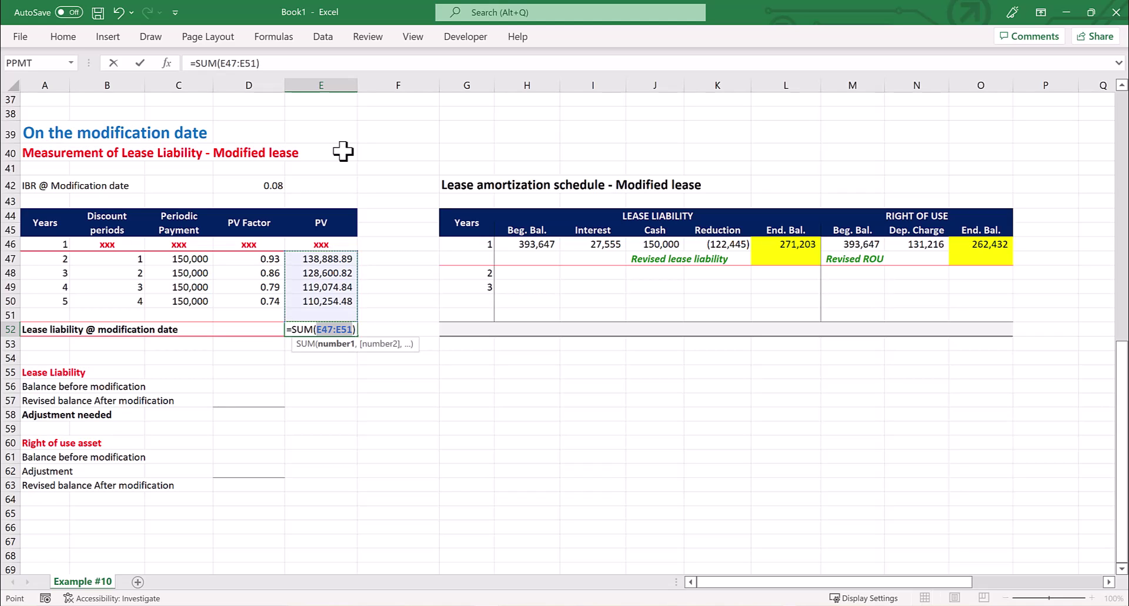
key("Return")
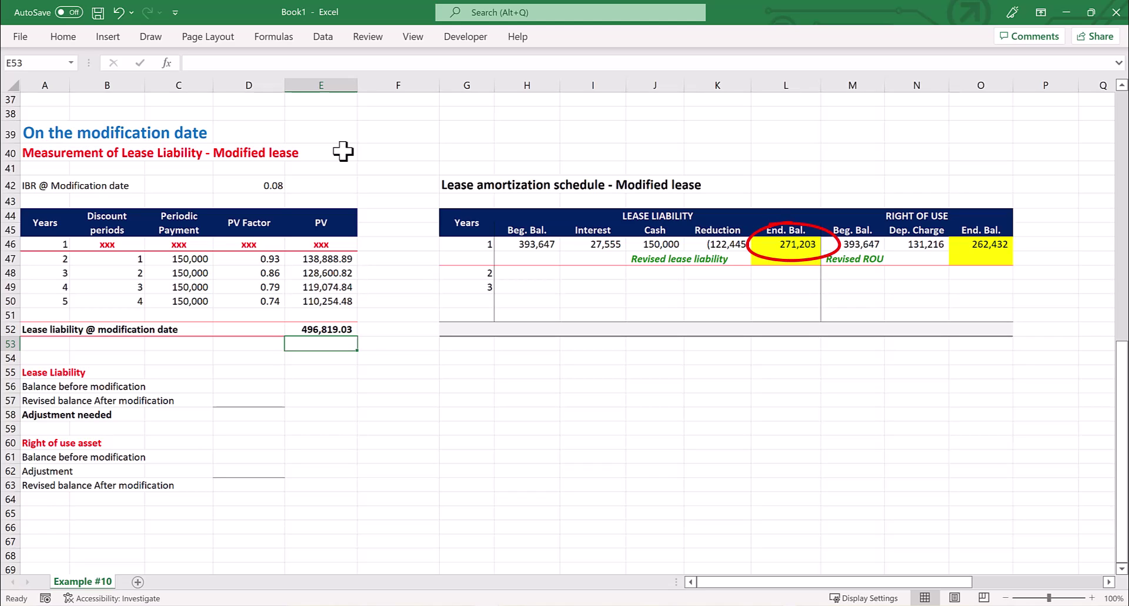
Link the lease liability balance before modification in D56 to the year 1 ending liability balance in L46.
key("Down")
key("Down")
key("Down")
key("Left")
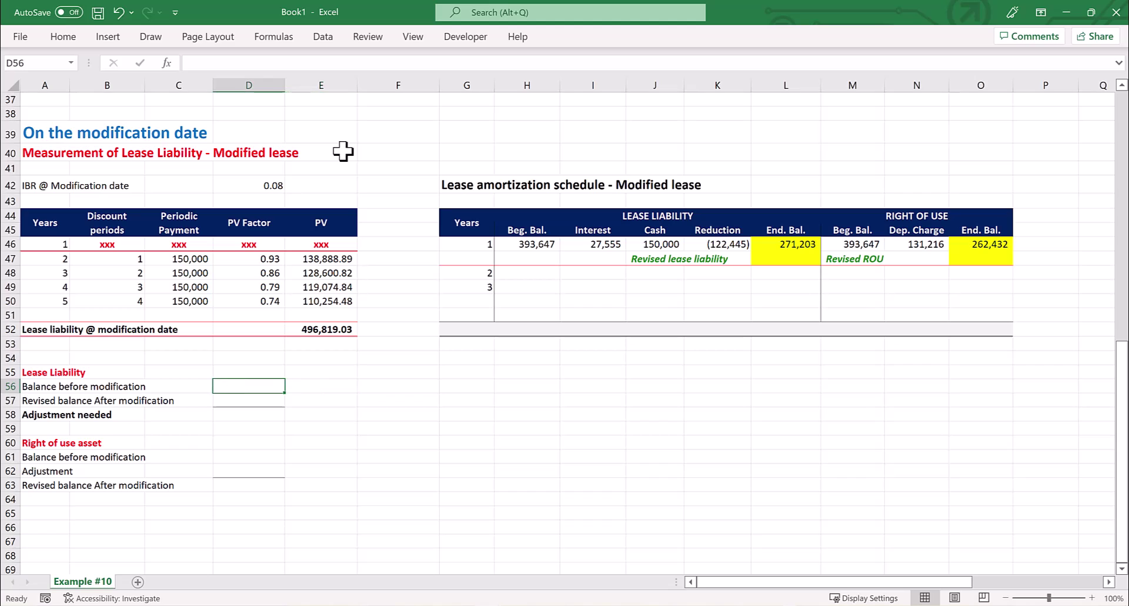
type("=")
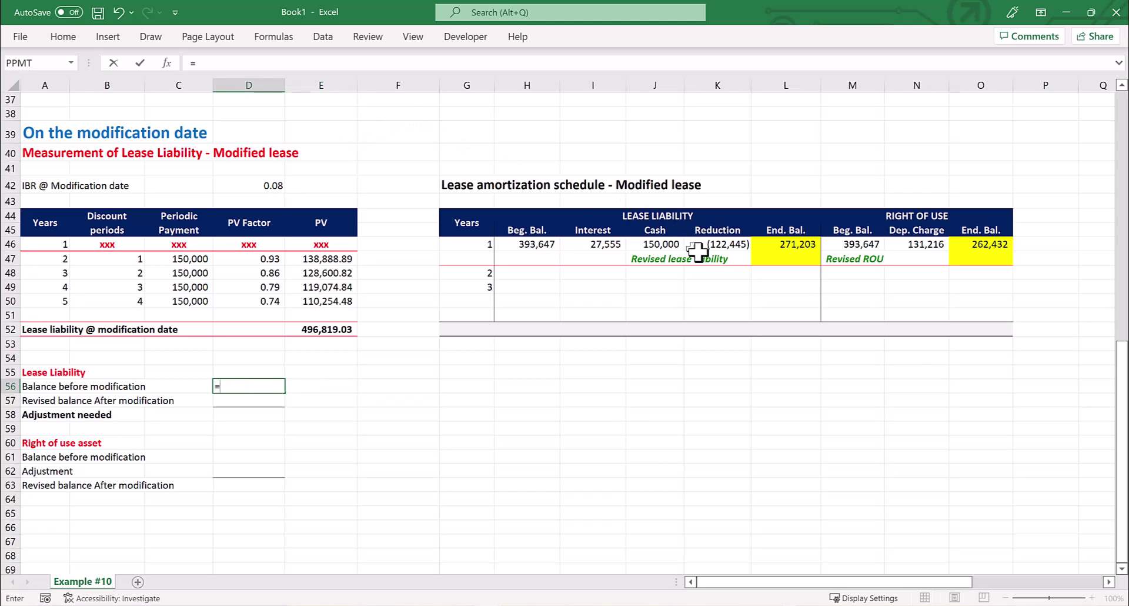
left_click(769, 249)
key("Return")
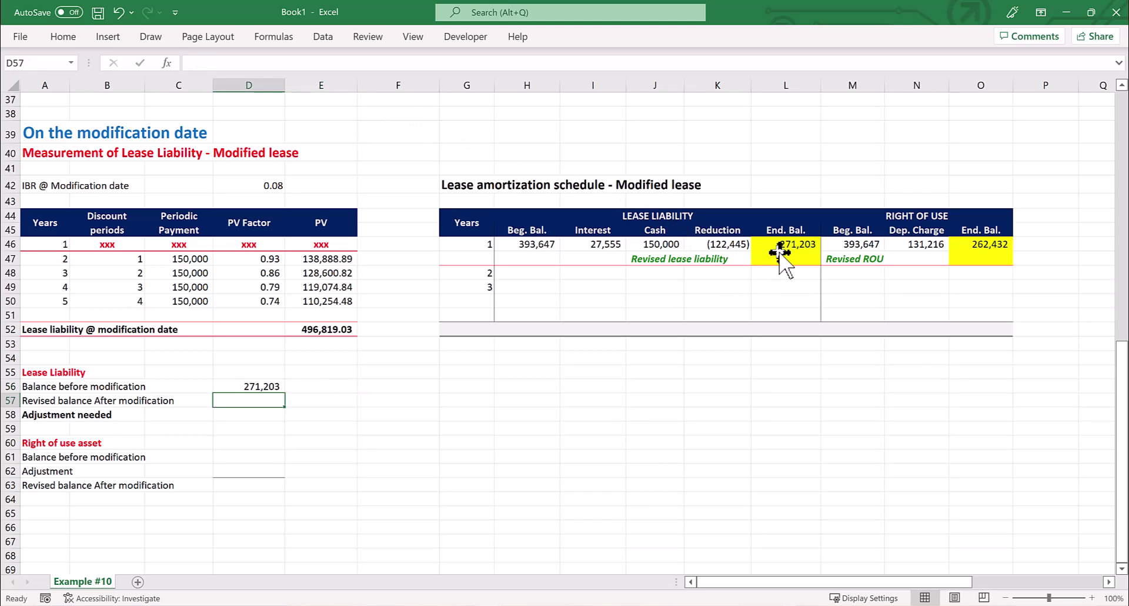
Link the lease liability's revised balance after modification in D57 to the total present value in E52.
type("=")
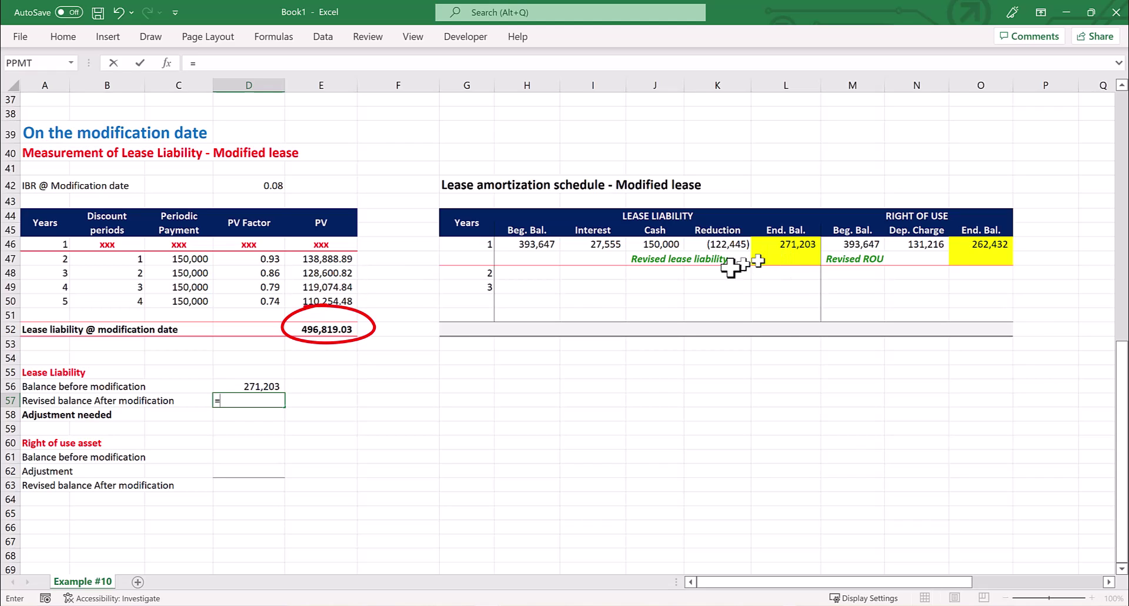
left_click(343, 333)
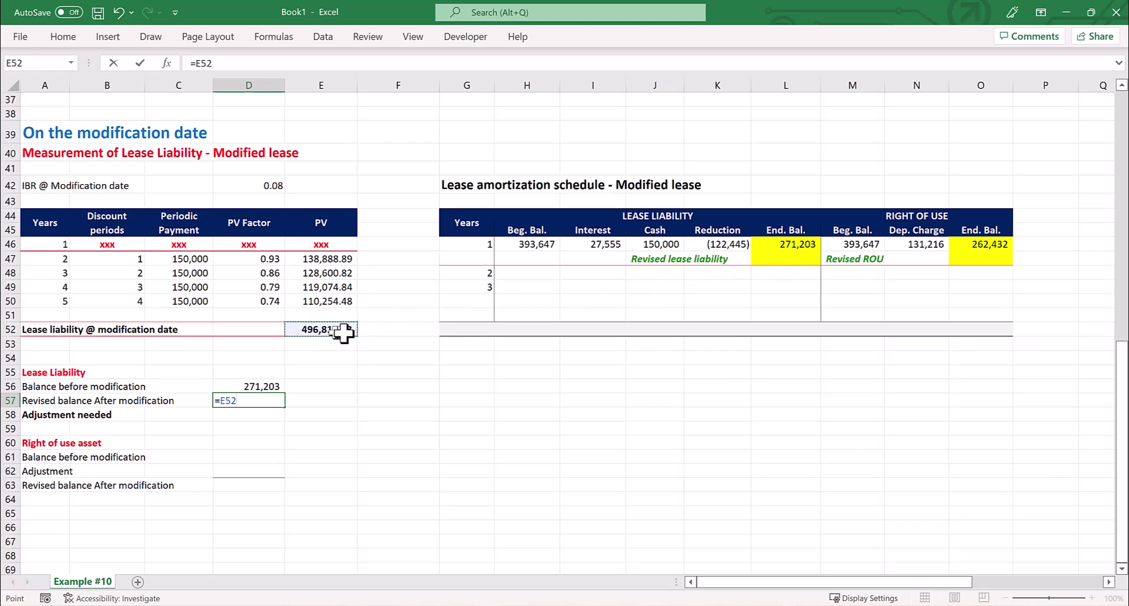
key("Return")
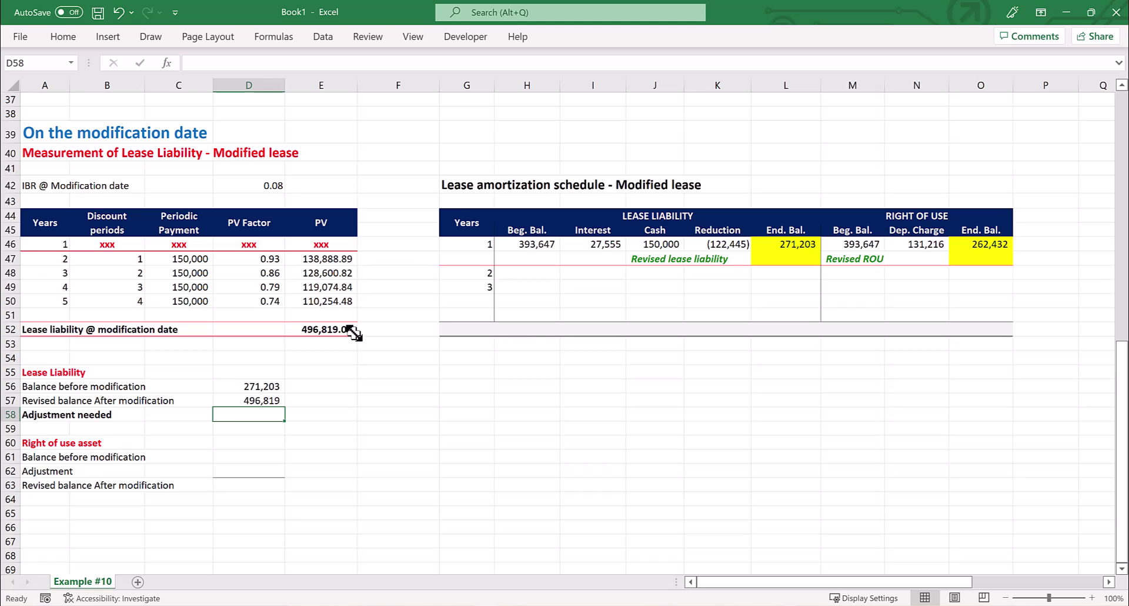
Calculate the lease liability adjustment needed in D58 as the revised balance minus the balance before modification, =D57-D56.
type("=")
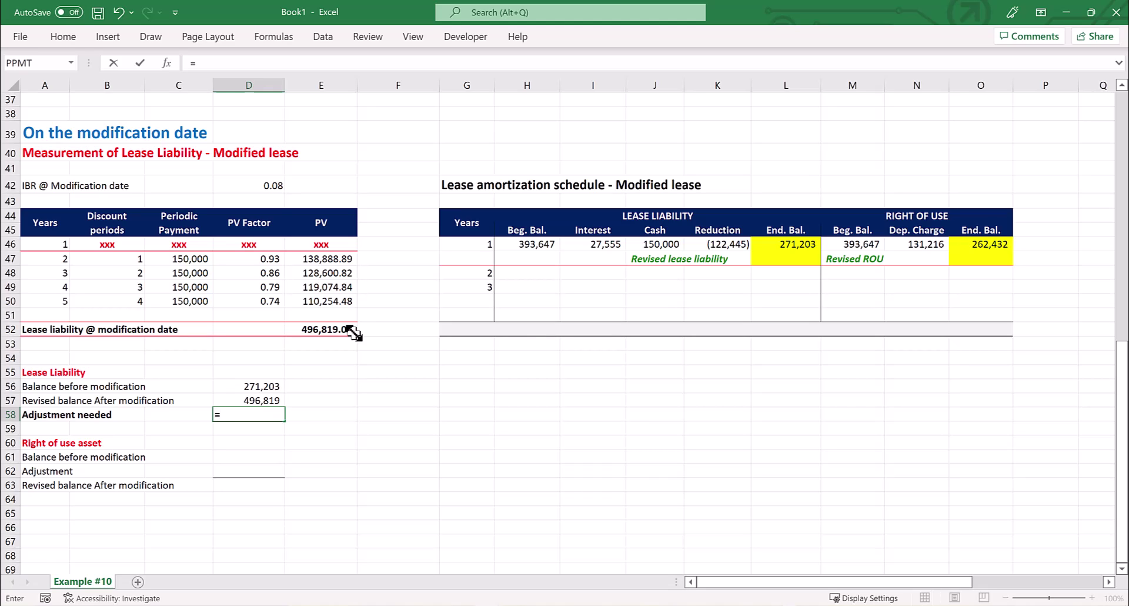
key("Up")
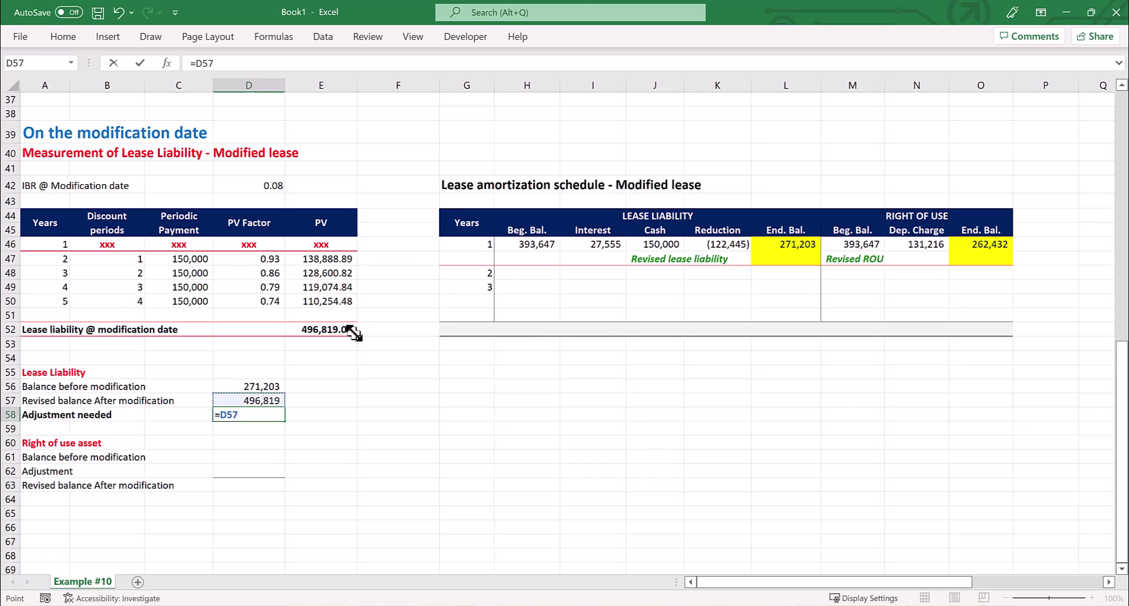
type("-")
key("Up")
key("Up")
key("Return")
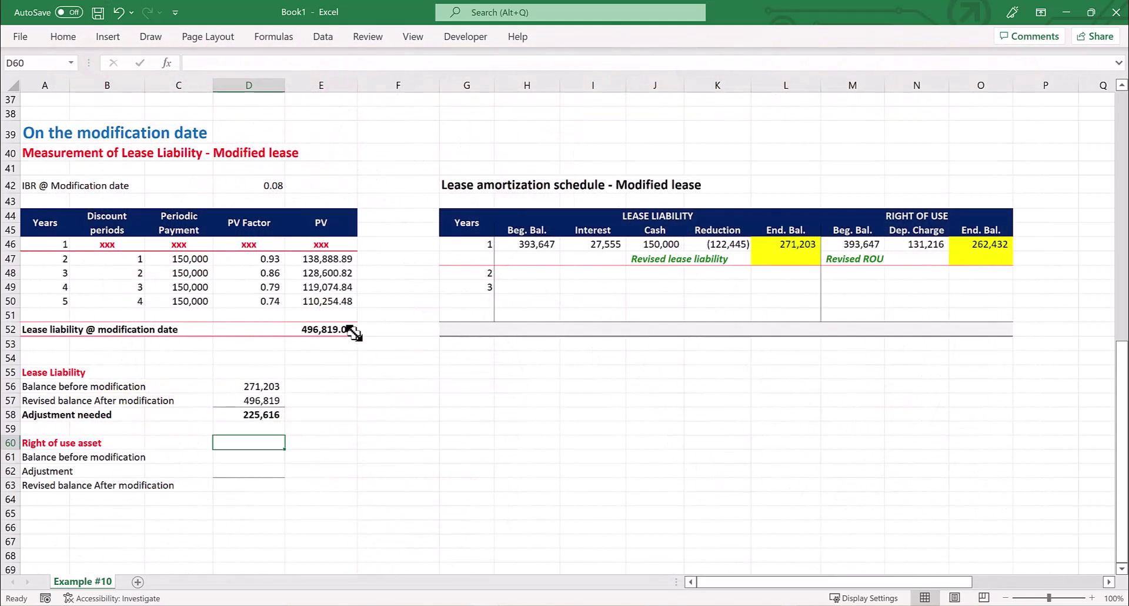
Link the right of use asset balance before modification in D61 to the year 1 ending balance in O46.
key("Down")
key("Down")
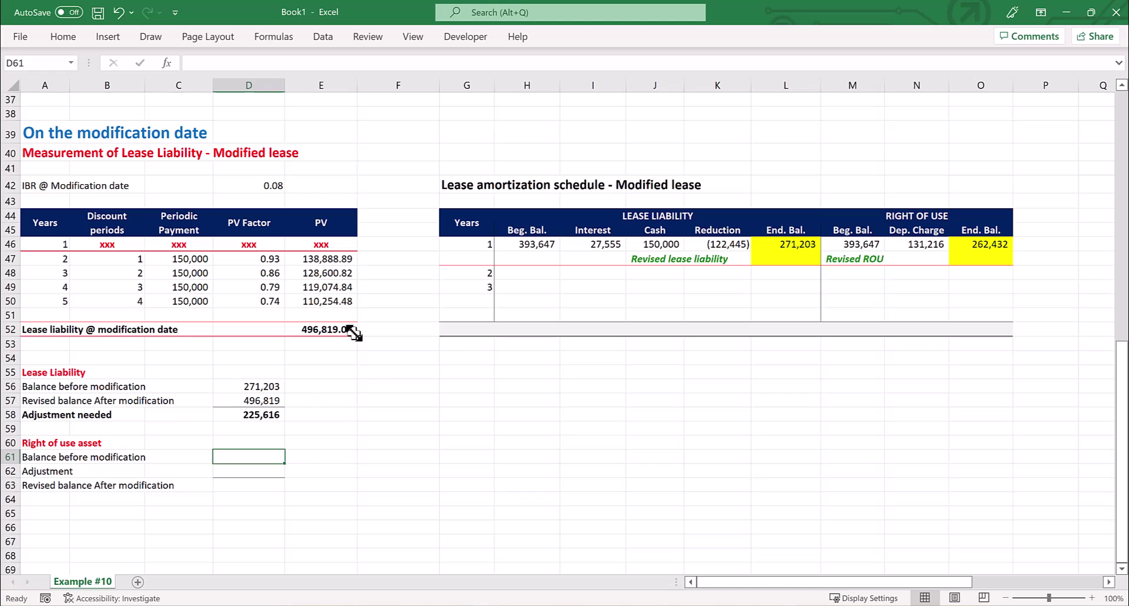
type("=")
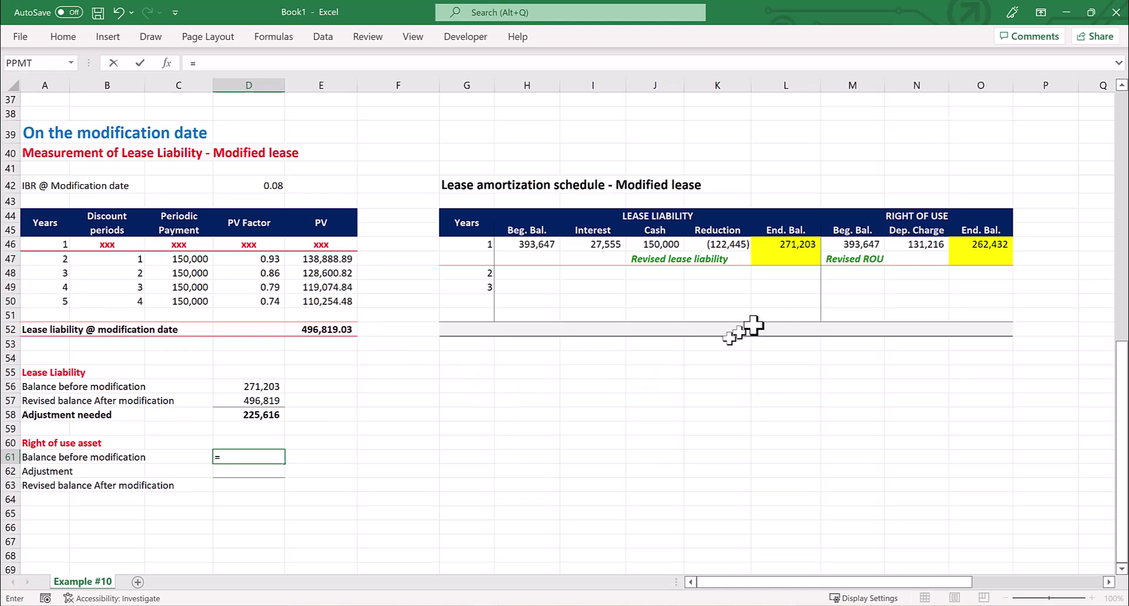
left_click(973, 244)
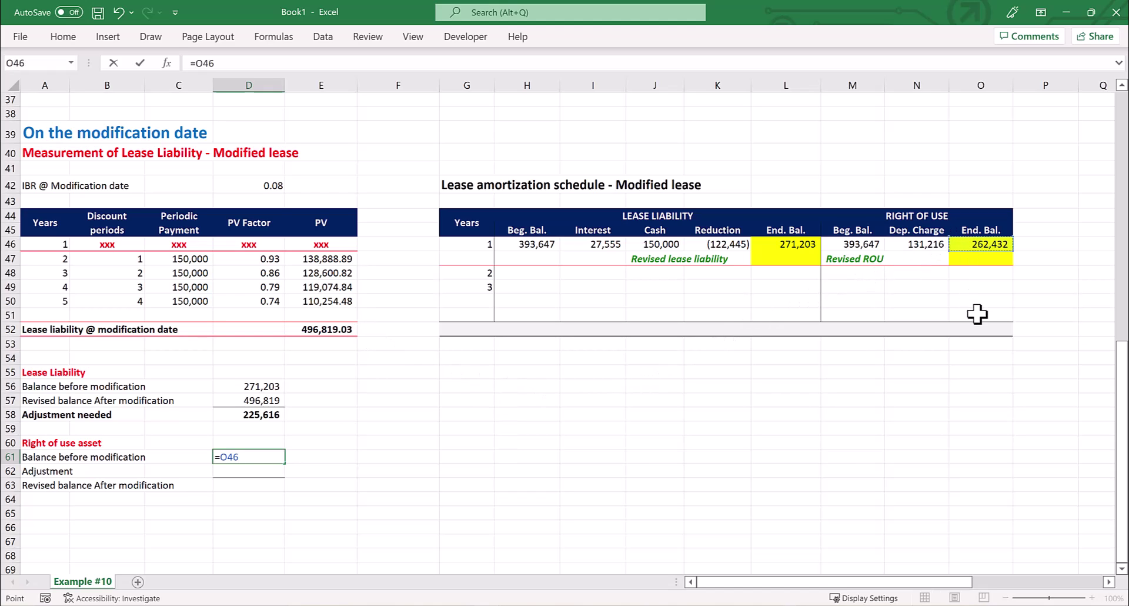
key("Return")
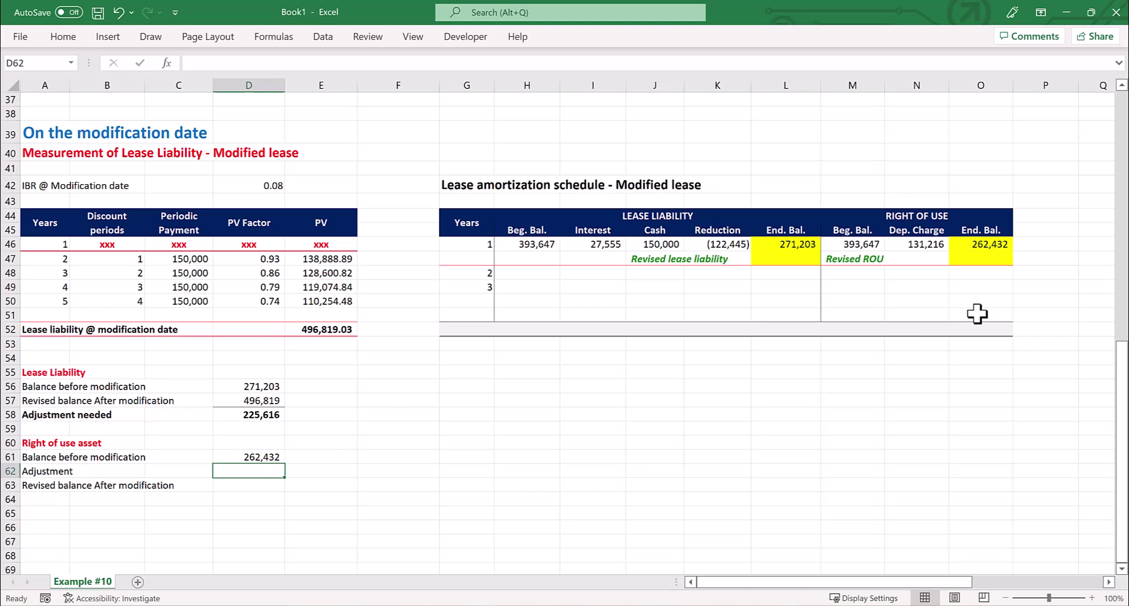
Link the right of use asset adjustment in D62 to the lease liability adjustment needed in D58.
type("=")
key("Up")
key("Up")
key("Up")
key("Up")
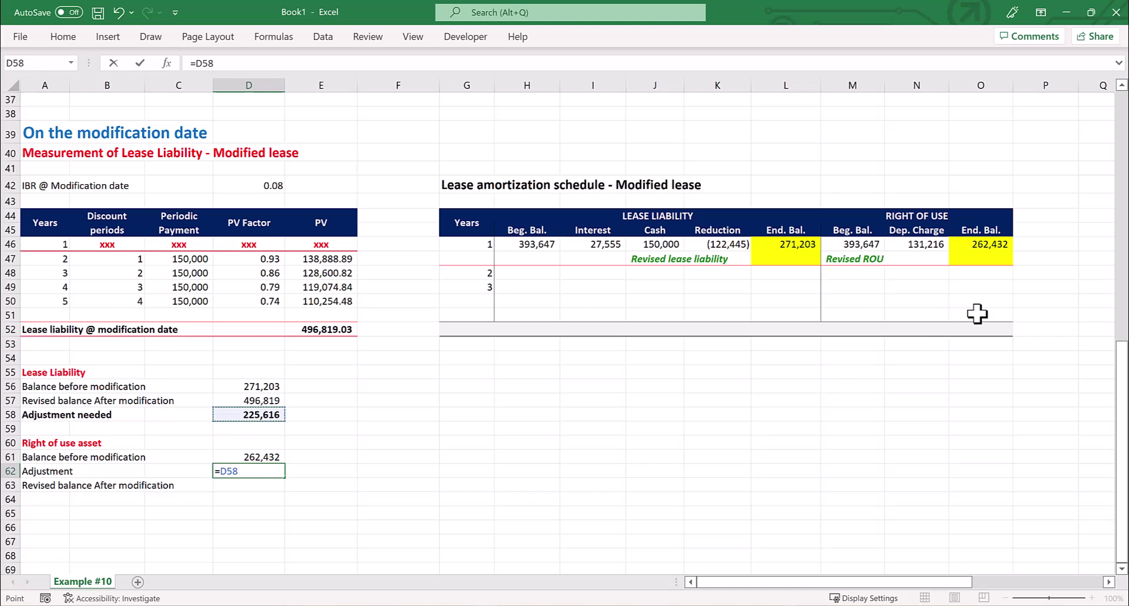
key("Return")
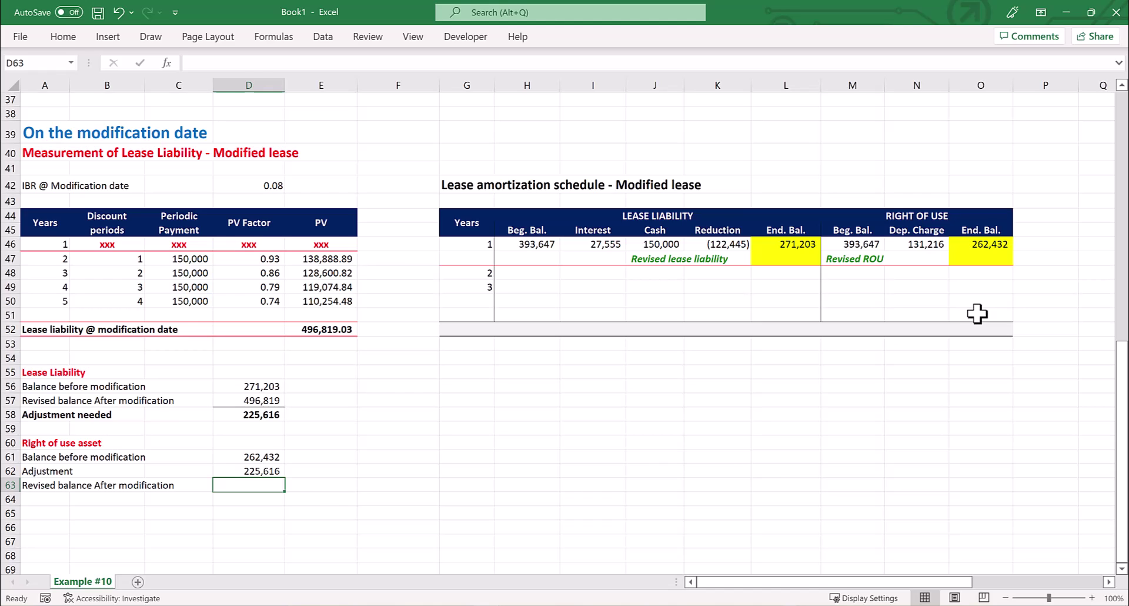
Calculate the right of use asset's revised balance after modification in D63 with =SUM(D61:D62).
key("alt+equal")
key("Return")
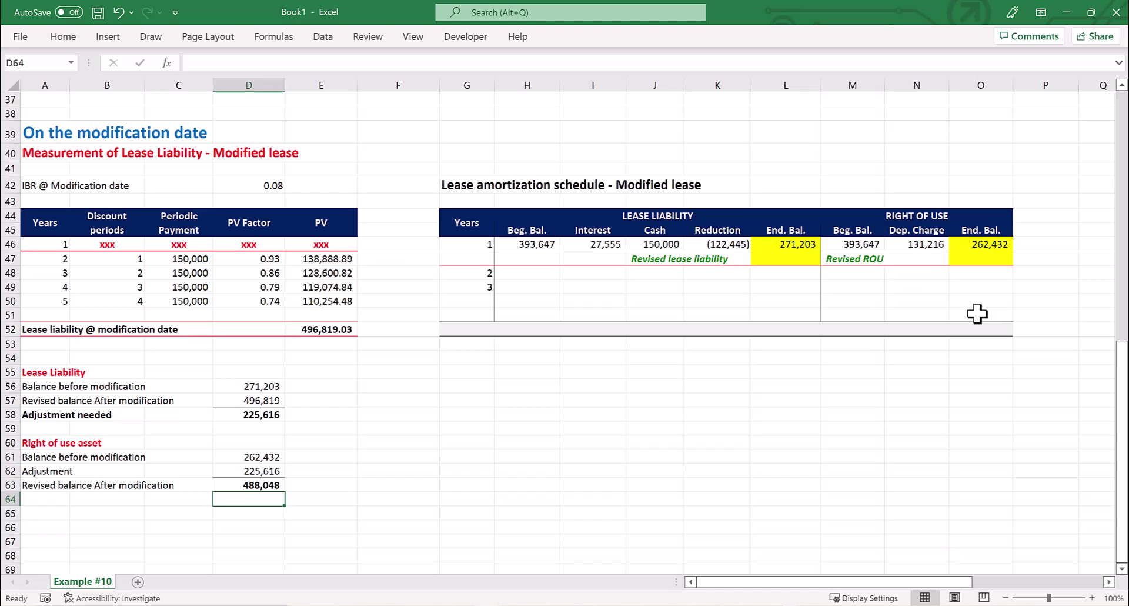
key("Up")
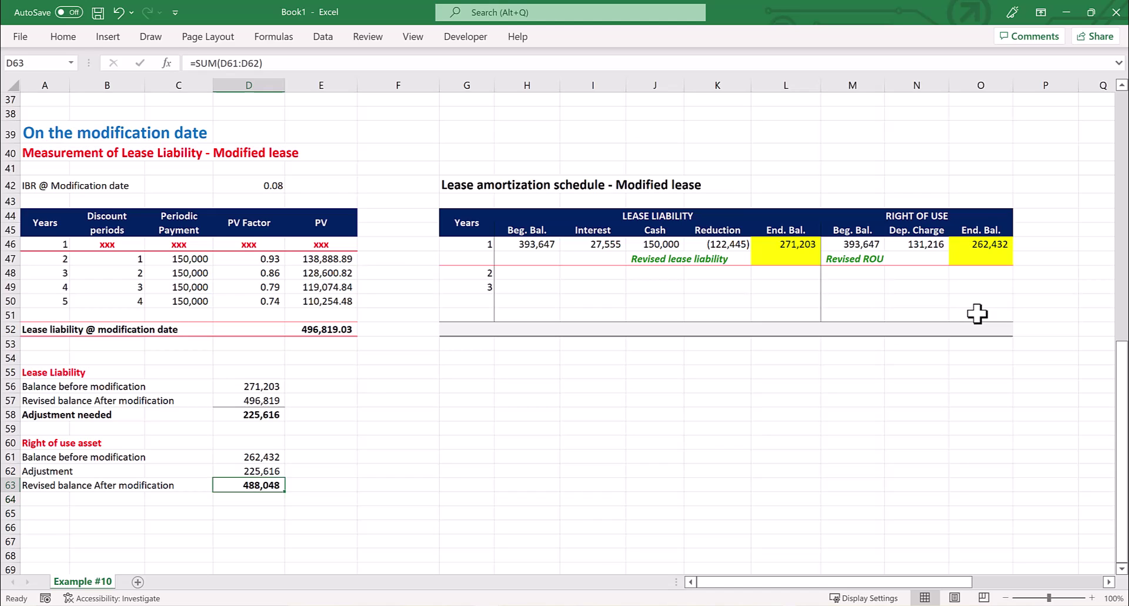
Link the revised lease liability in L47 of the modified lease schedule to the total present value in E52.
left_click(791, 259)
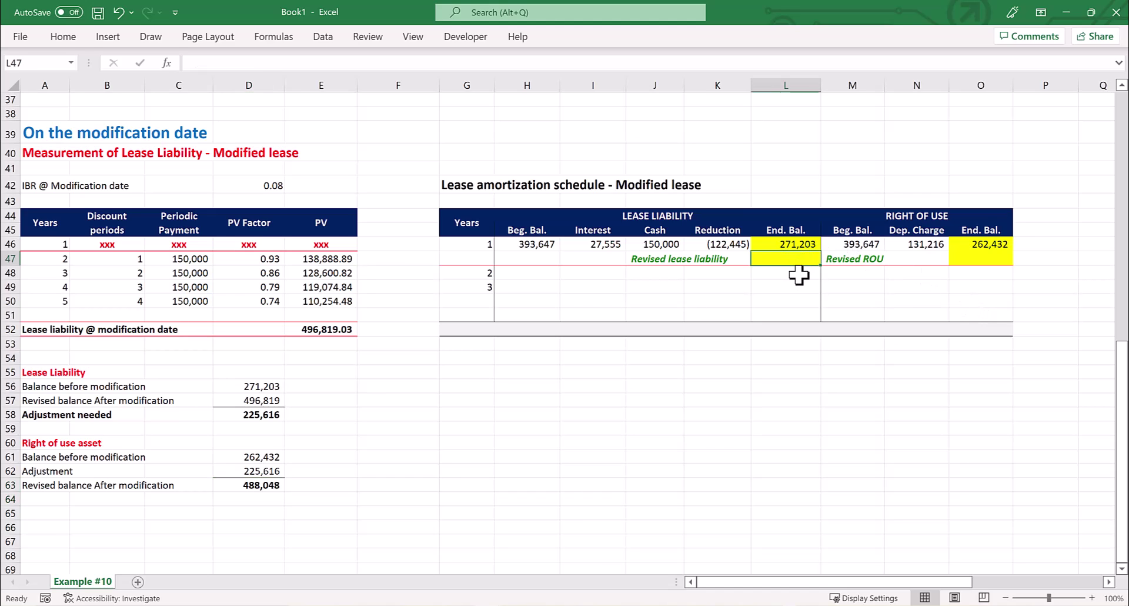
type("=")
left_click(328, 329)
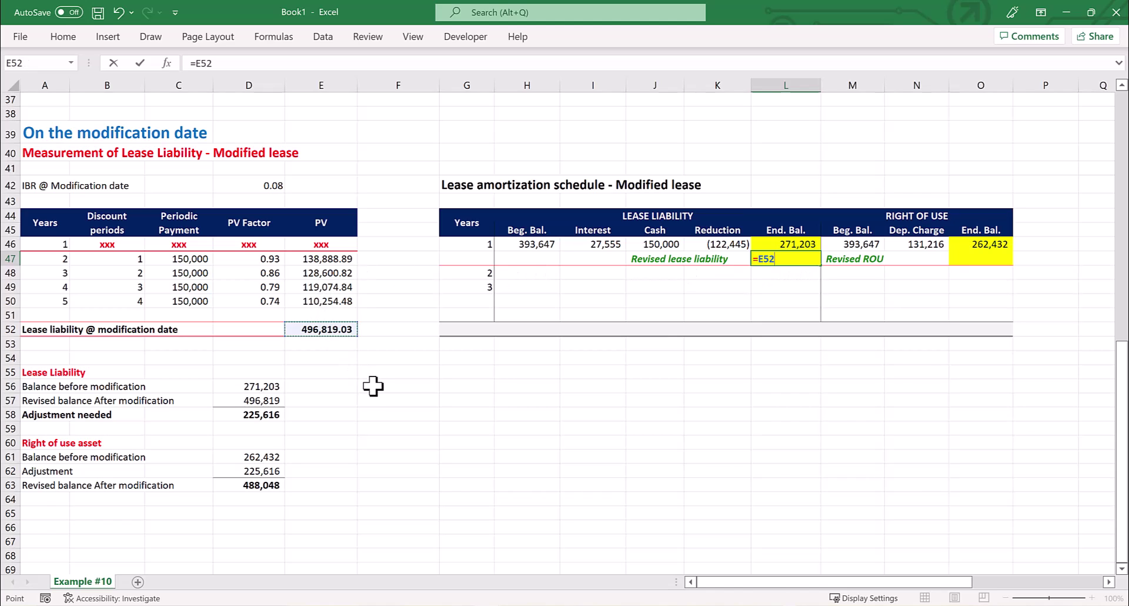
key("Return")
Link the revised ROU in O47 to the right of use asset's revised balance after modification in D63.
left_click(991, 257)
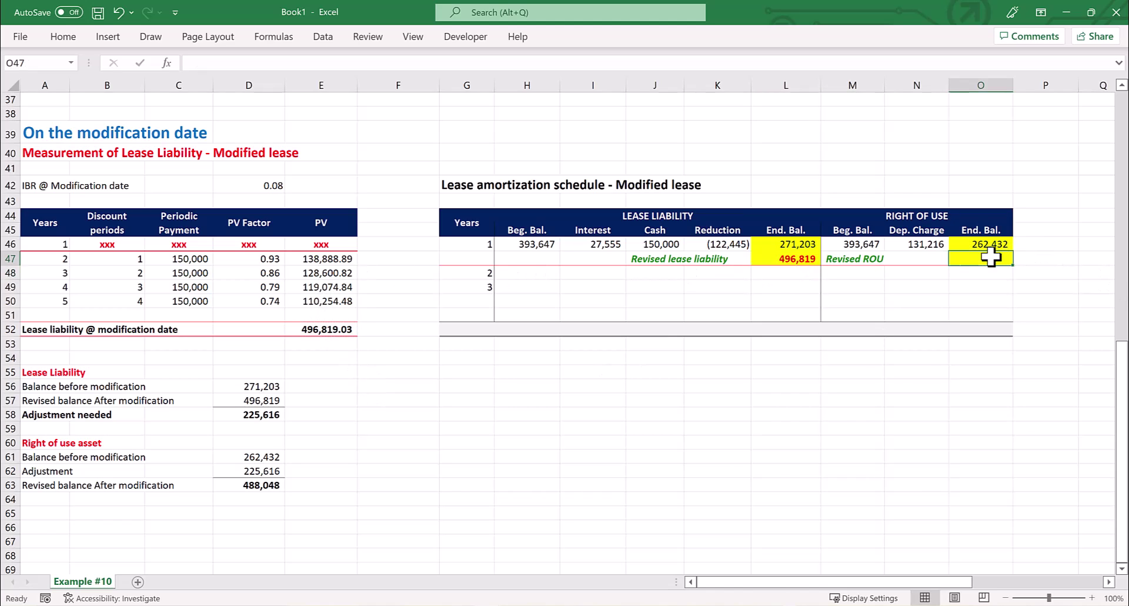
type("=")
left_click(265, 485)
key("Return")
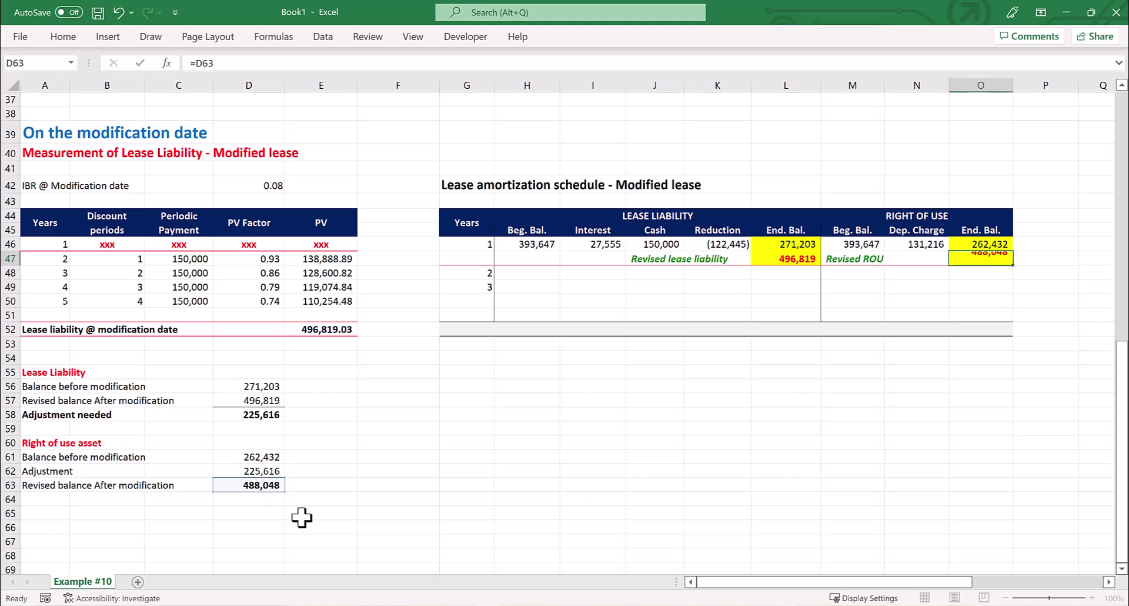
Add years 4 and 5 to the modified lease amortization schedule in G50 and G51.
key("Left")
key("Left")
key("Left")
key("Left")
key("Left")
key("Left")
key("Left")
key("Left")
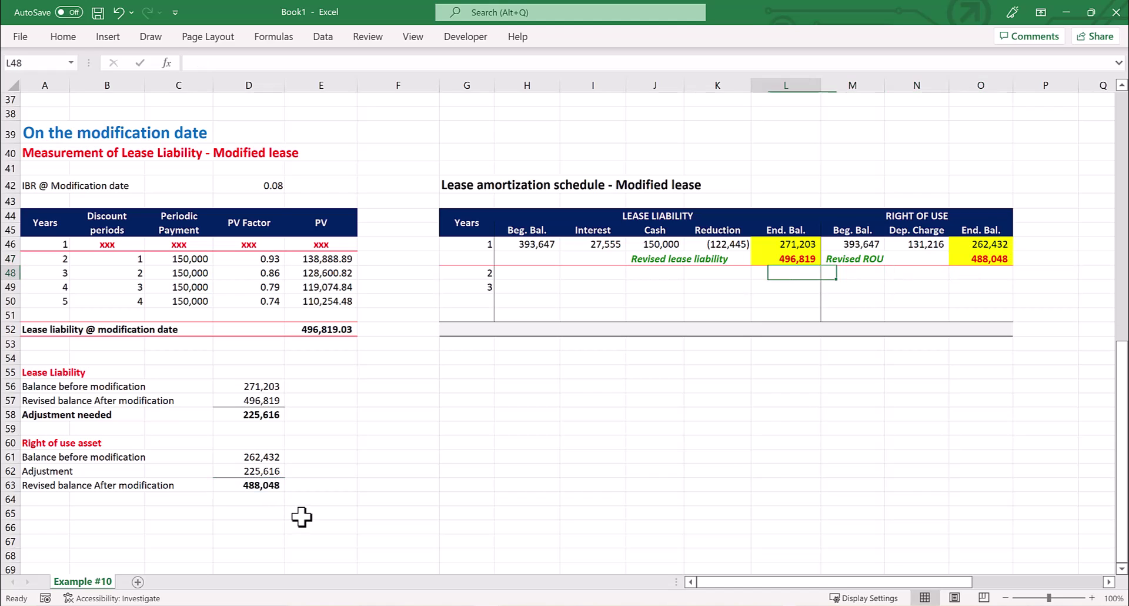
key("Down")
key("Down")
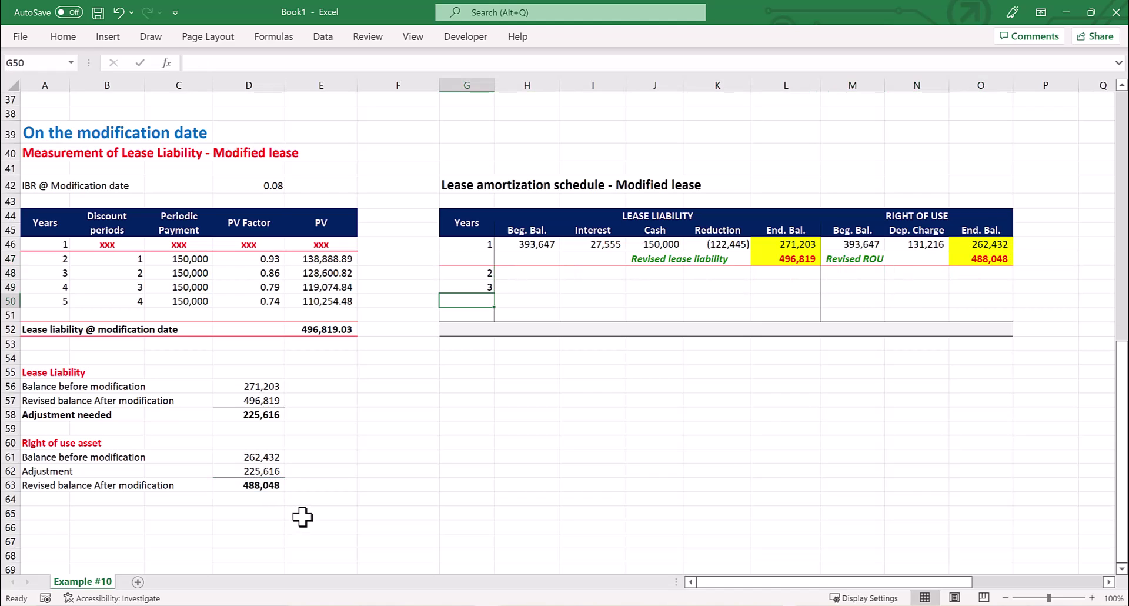
type("4")
key("Return")
type("5")
key("Return")
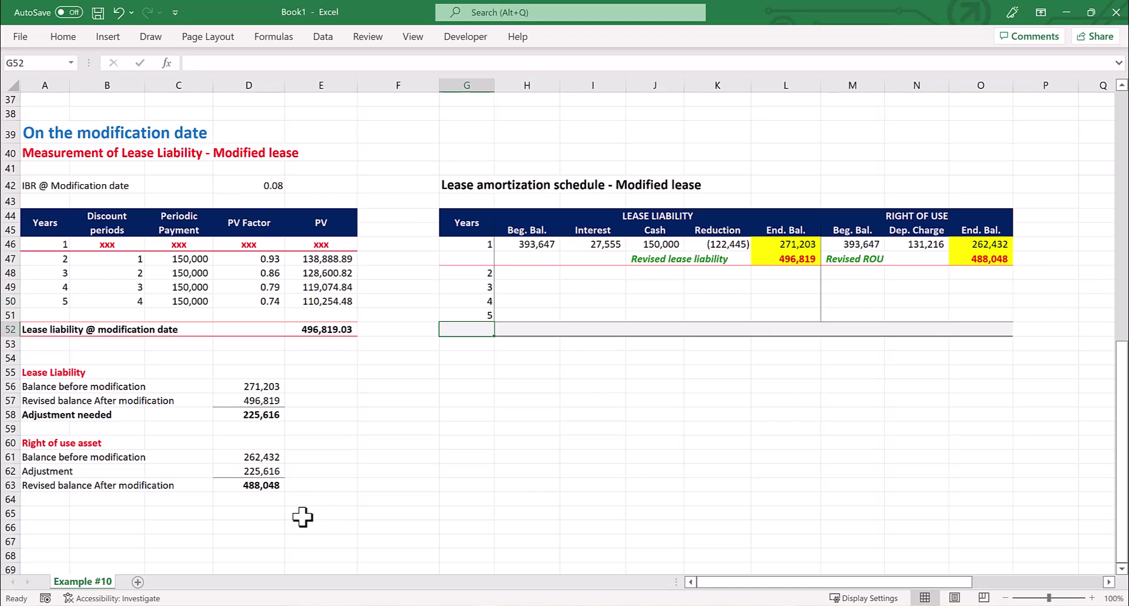
Link the year 2 beginning lease liability balance in H48 to the revised lease liability in L47.
key("Up")
key("Up")
key("Up")
key("Up")
key("Right")
type("=")
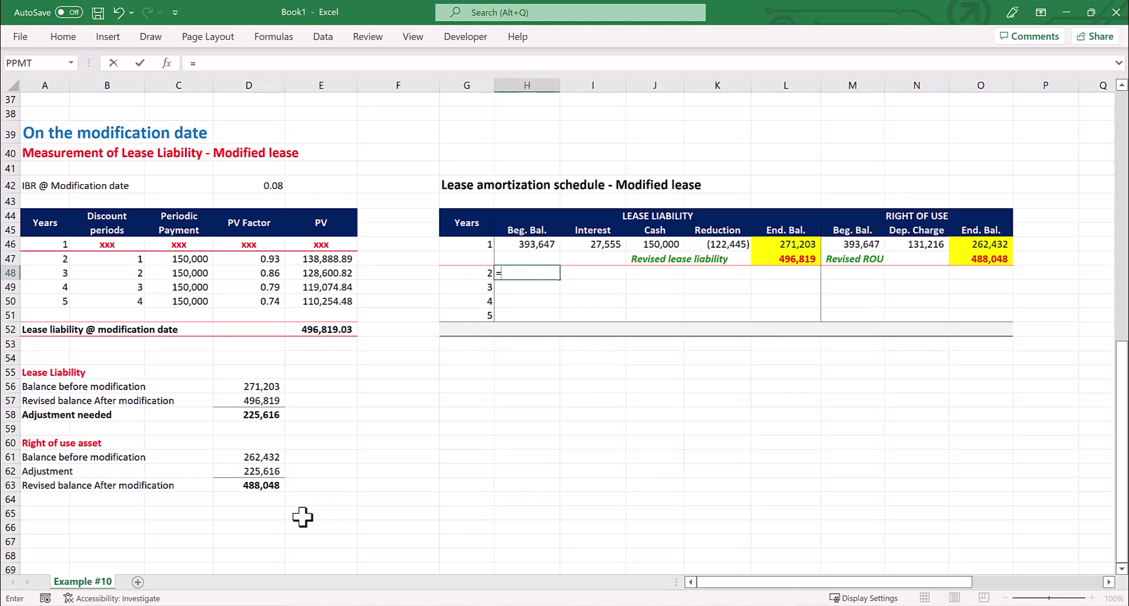
key("Right")
key("Right")
key("Right")
key("Right")
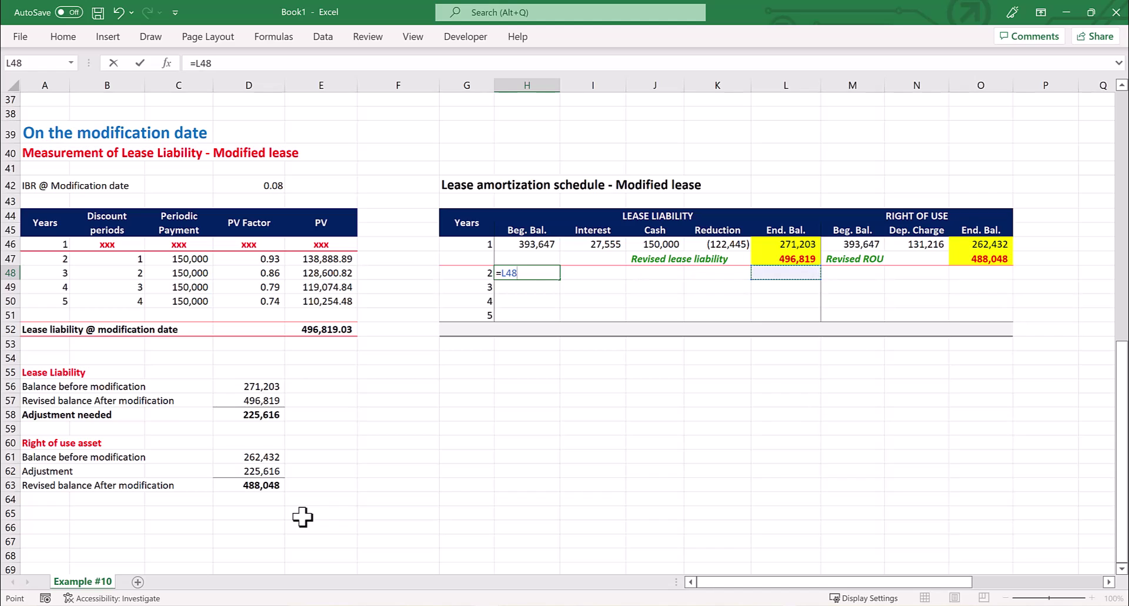
key("Up")
key("Return")
key("Up")
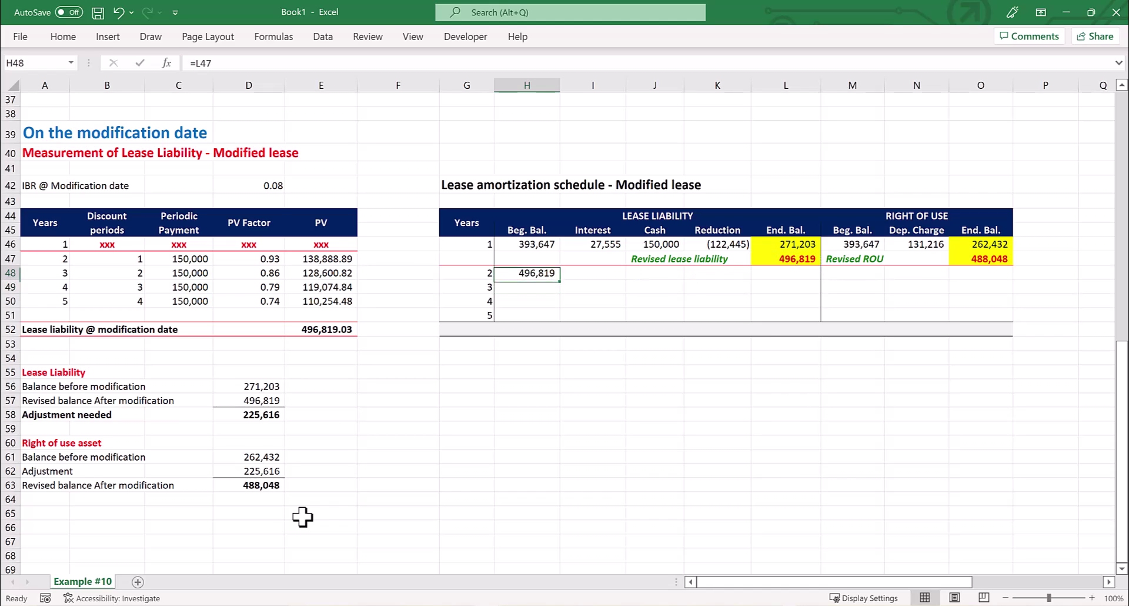
Link the year 2 beginning right of use balance in M48 to the revised ROU in O47.
key("Right")
key("Right")
key("Right")
key("Right")
key("Right")
type("=")
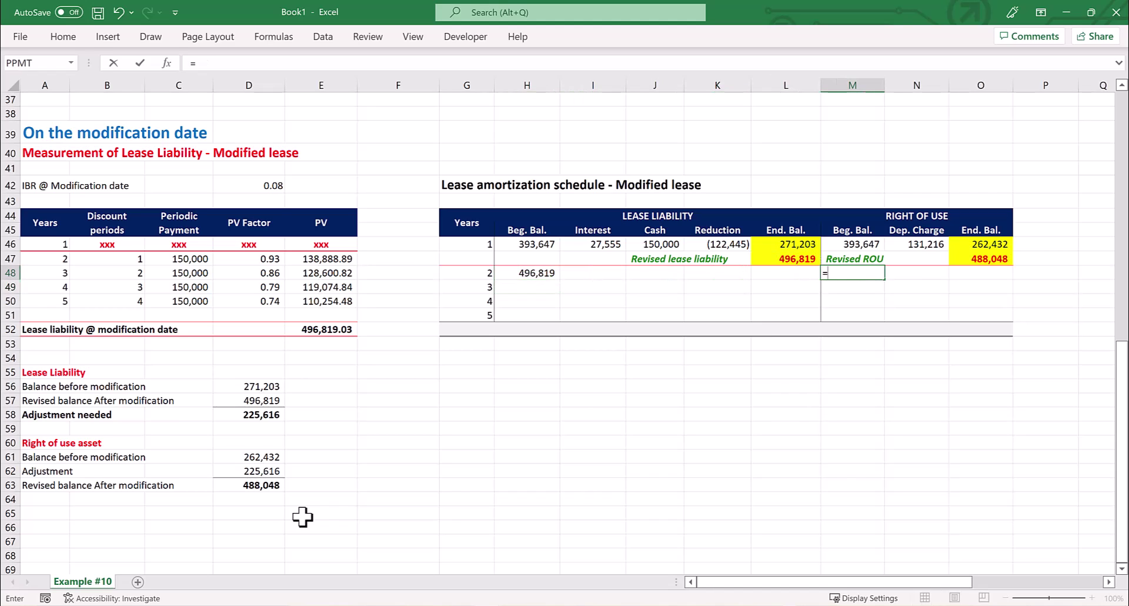
key("Right")
key("Right")
key("Up")
key("Return")
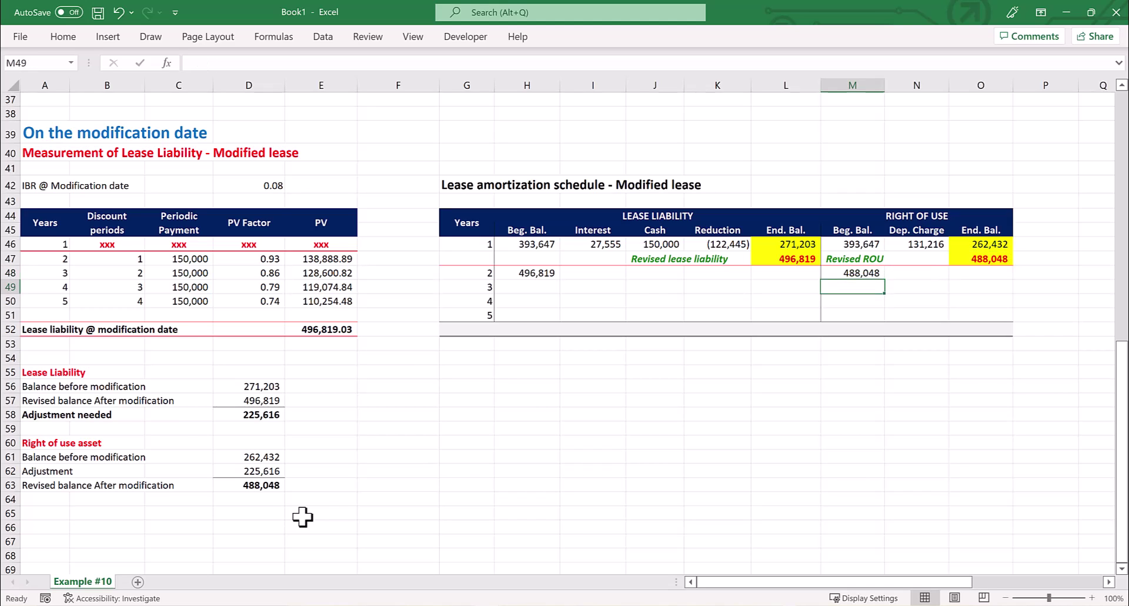
Calculate the year 2 interest in I48 as the beginning balance times the fixed modification-date IBR, =H48*$D$42.
key("Left")
key("Left")
key("Left")
key("Left")
key("Left")
key("Up")
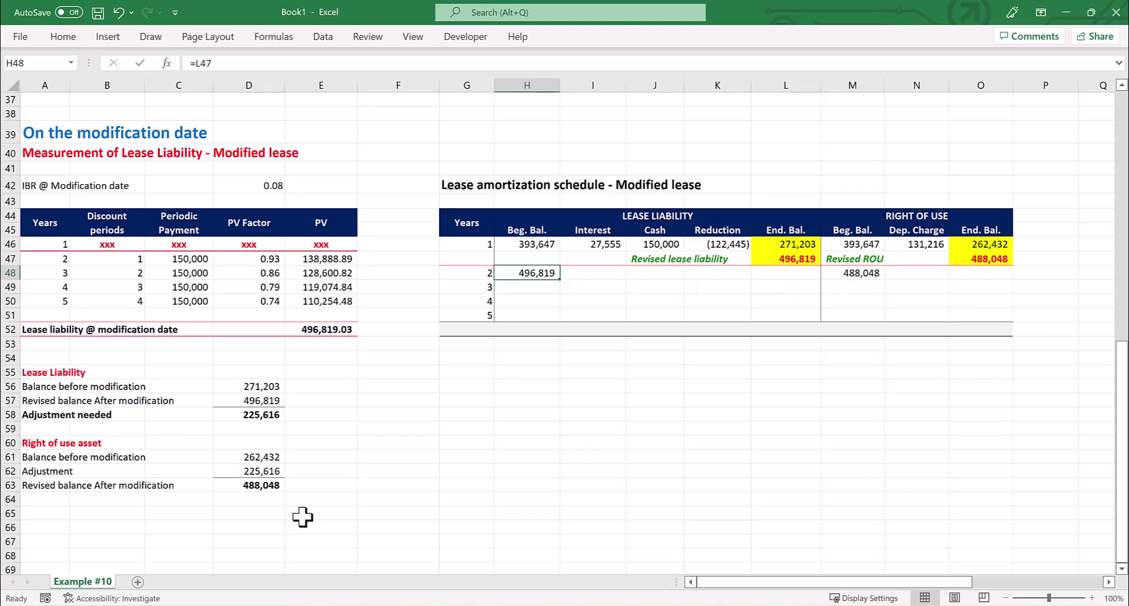
key("Right")
key("Left")
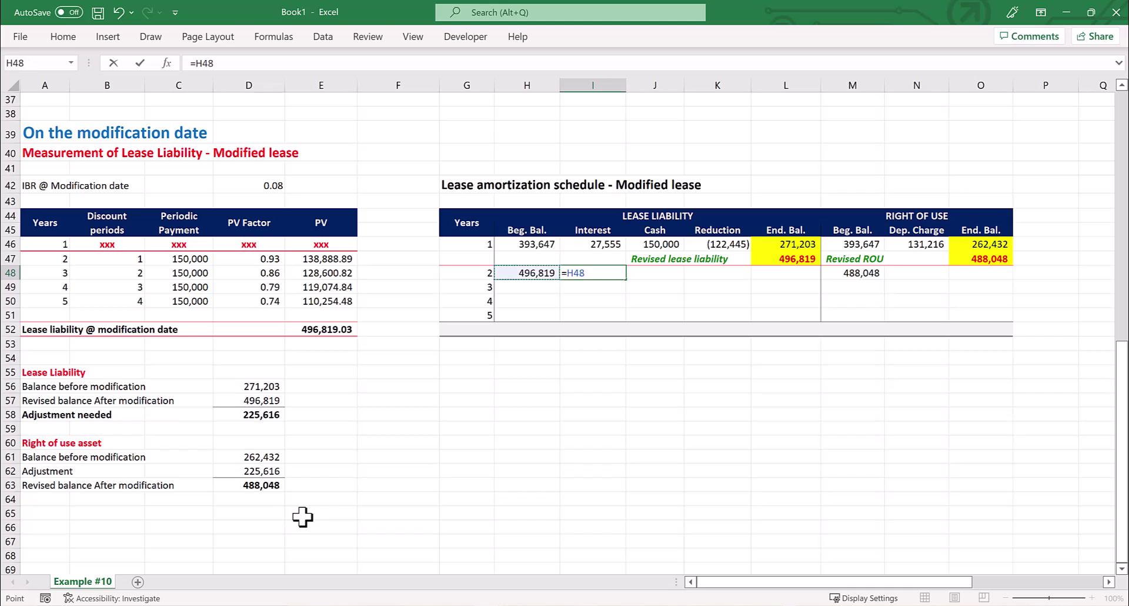
type("*")
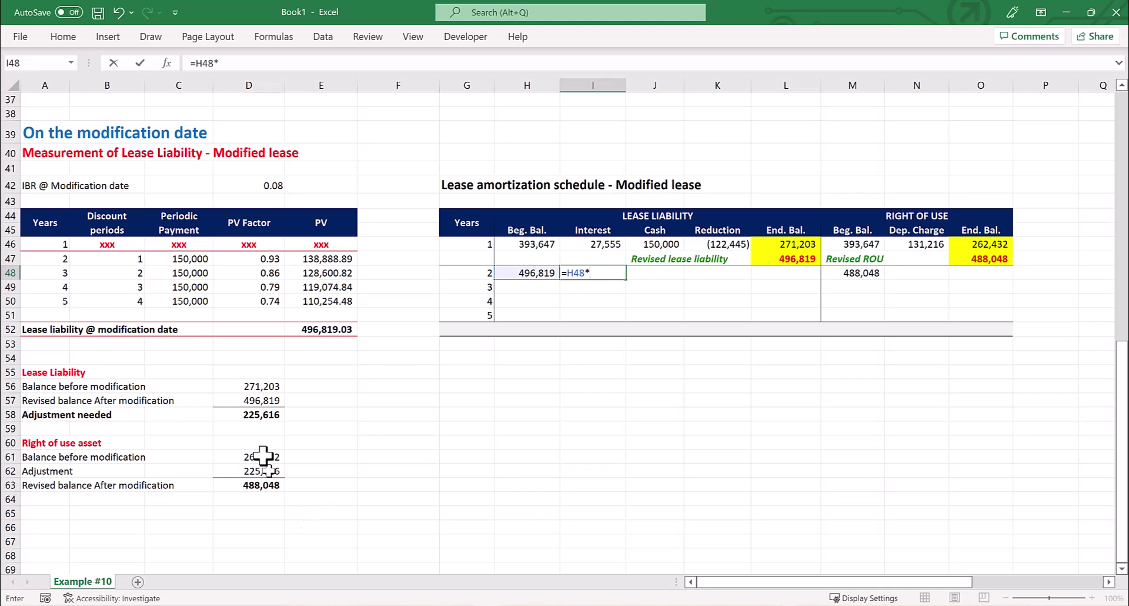
left_click(268, 186)
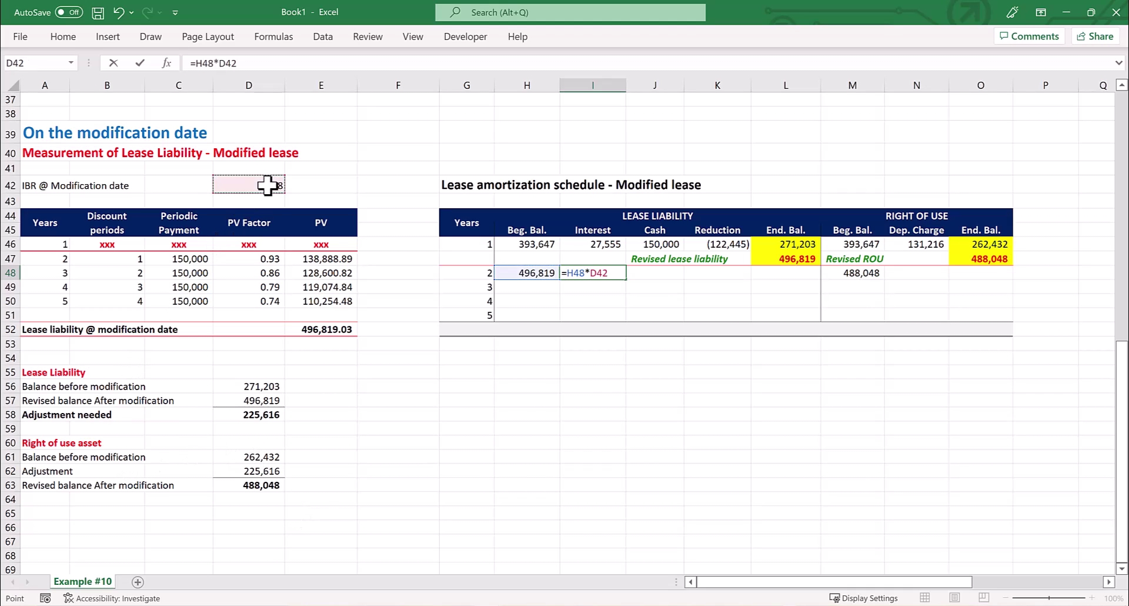
key("F4")
key("Return")
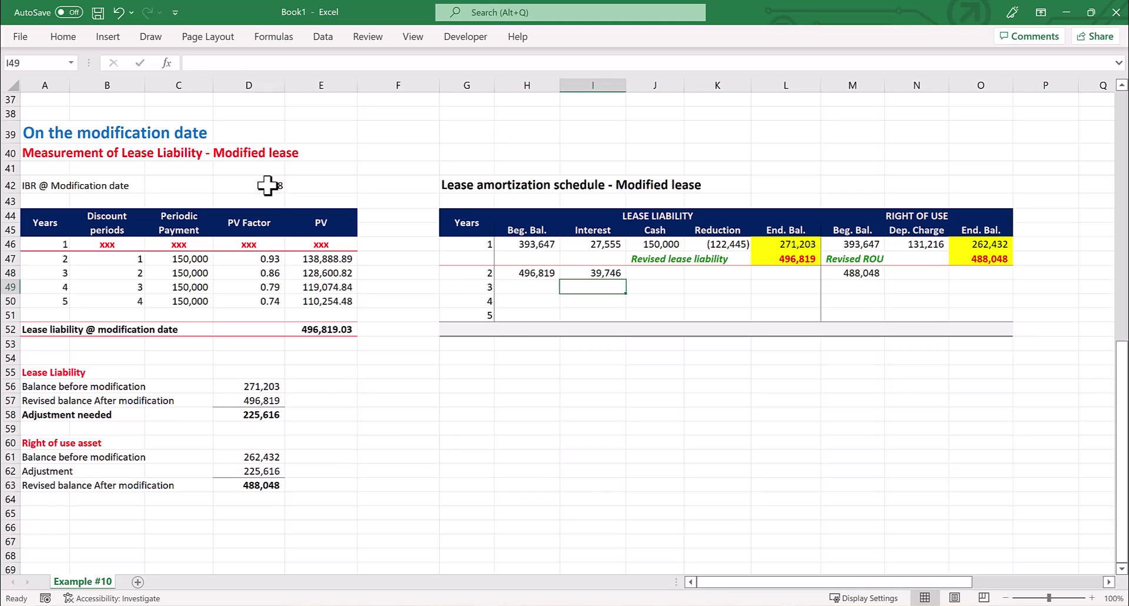
Enter 150000 as the year 2 cash payment in J48.
key("Up")
key("Right")
type("150000")
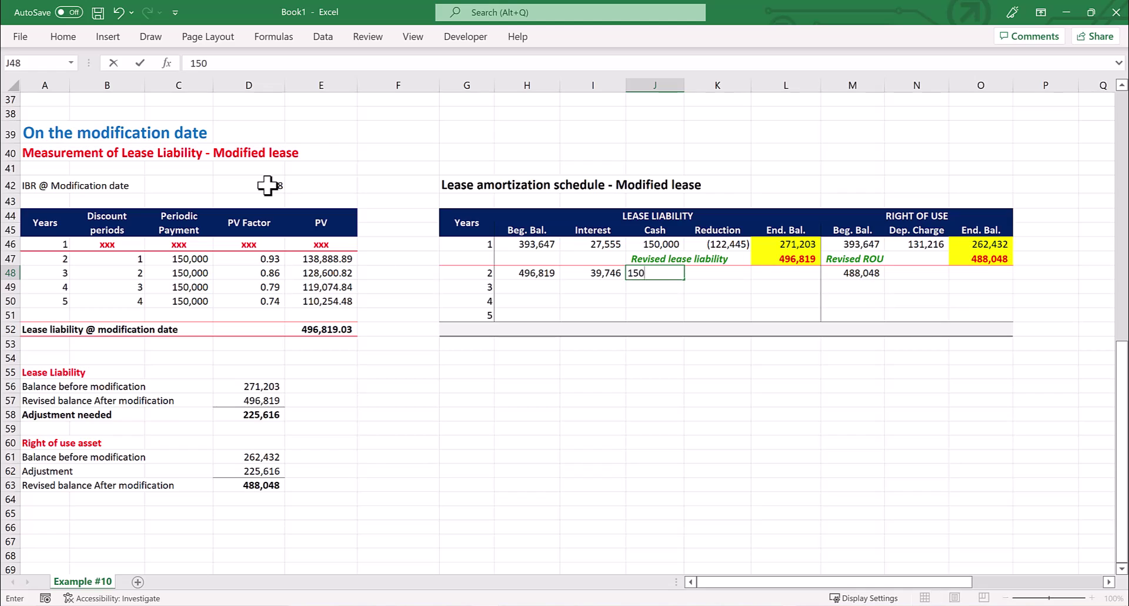
key("Return")
Calculate the year 2 liability reduction in K48 as interest minus cash, =I48-J48.
key("Up")
key("Right")
type("=")
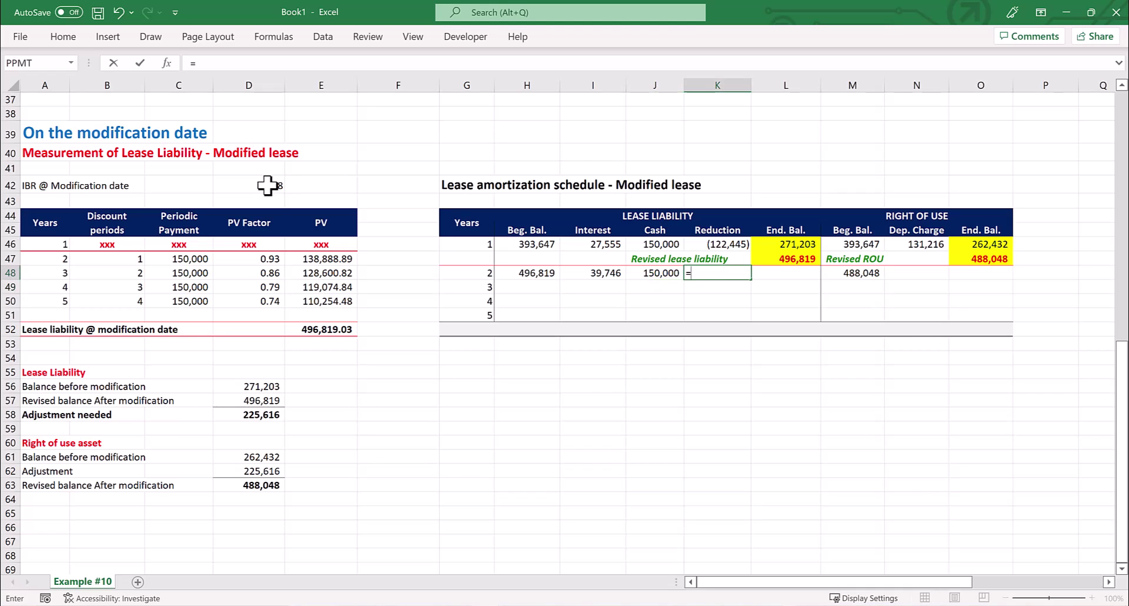
key("Left")
key("Left")
type("-")
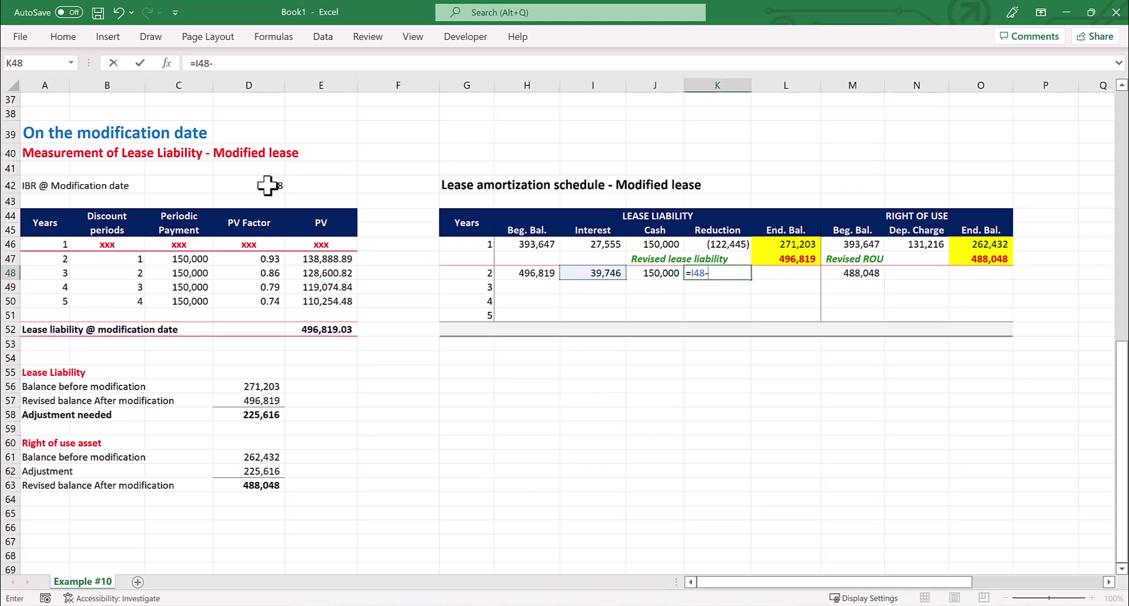
key("Left")
key("Return")
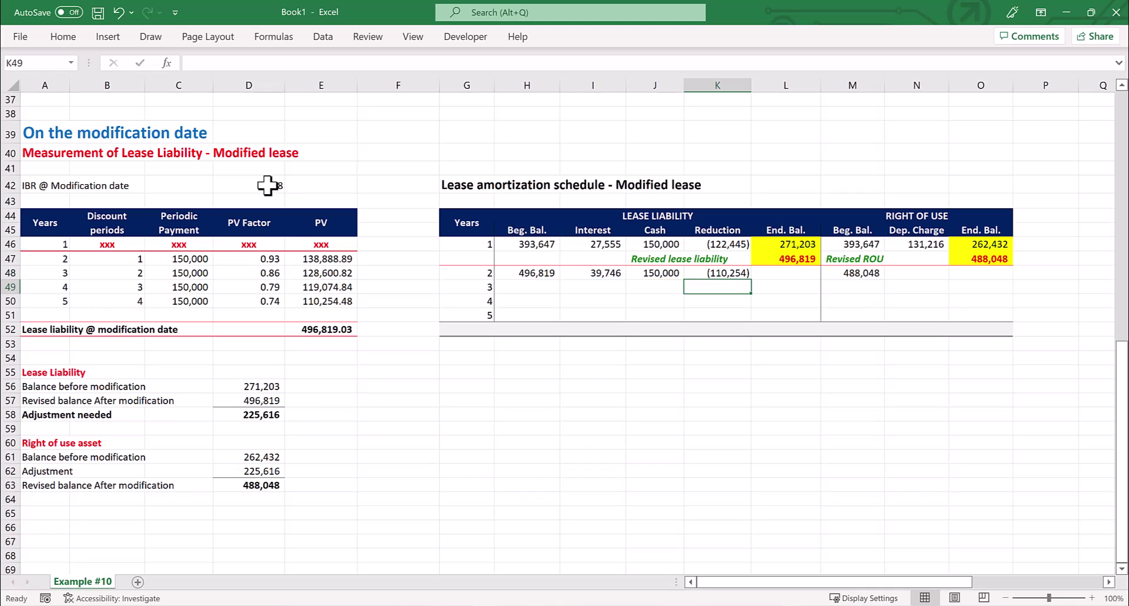
Calculate the year 2 ending lease liability balance in L48 as beginning balance plus reduction, =H48+K48.
key("Up")
key("Right")
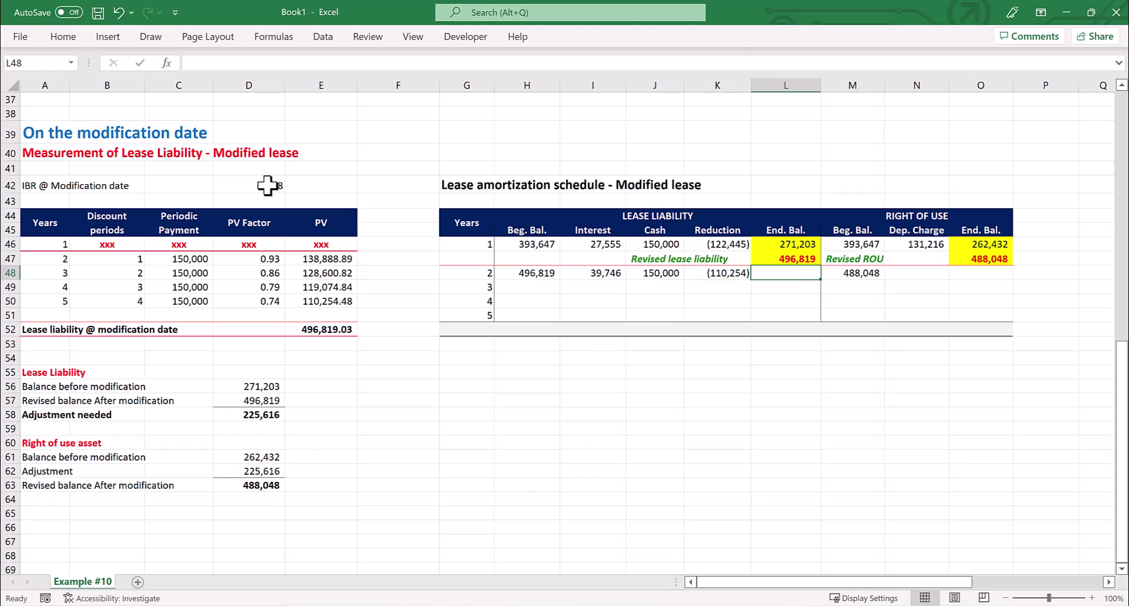
type("=")
key("Left")
key("Left")
key("Left")
key("Left")
type("+")
key("Left")
key("Return")
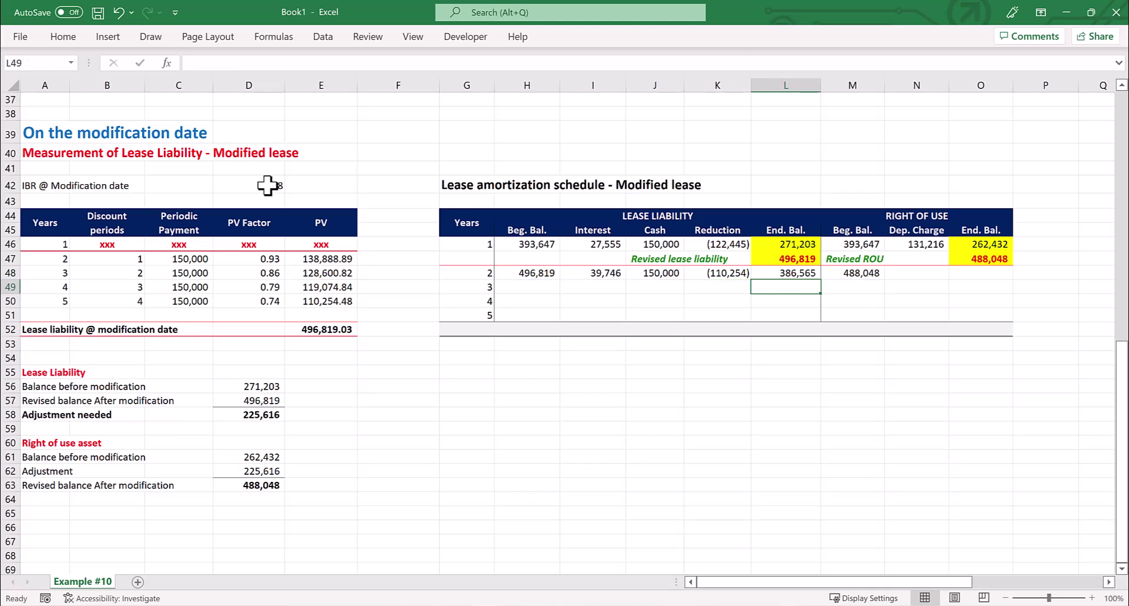
Link the year 3 beginning liability balance in H49 to the year 2 ending balance in L48, and copy the formula down to H51.
key("Left")
key("Left")
key("Left")
key("Left")
type("=")
key("Up")
key("Right")
key("Right")
key("Right")
key("Right")
key("ctrl+Return")
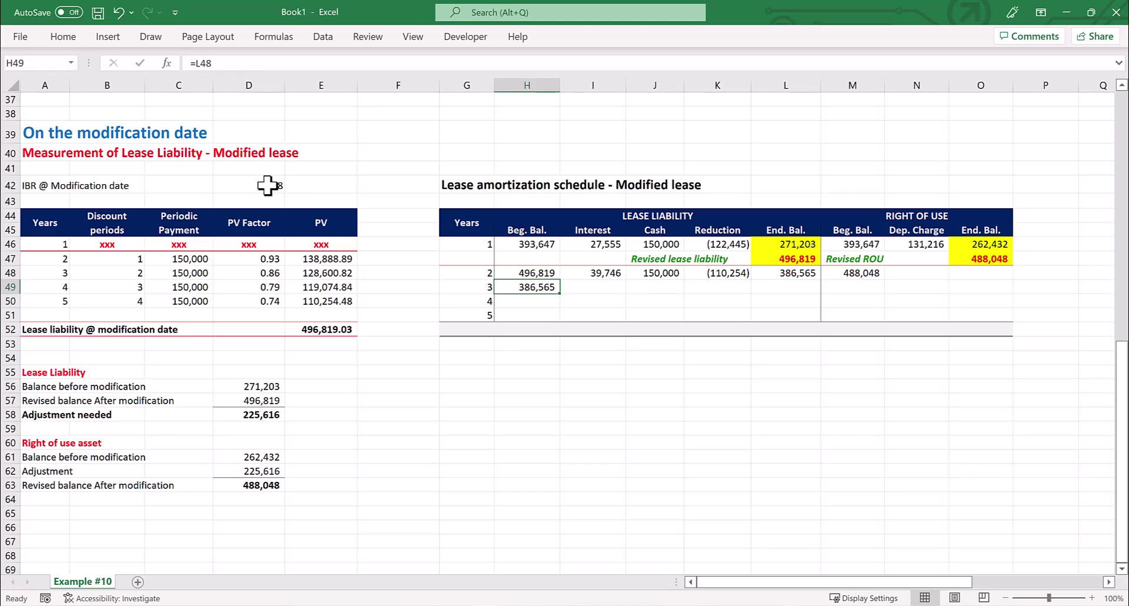
key("ctrl+c")
key("shift+Down")
key("shift+Down")
key("ctrl+v")
Copy the year 2 interest, cash, reduction and ending balance in I48:L48 down to years 3 to 5 in I49:L51.
key("Up")
key("Right")
key("shift+Right")
key("shift+Right")
key("shift+Right")
key("ctrl+c")
key("Down")
key("shift+Down")
key("shift+Down")
key("shift+Right")
key("shift+Right")
key("shift+Right")
key("ctrl+v")
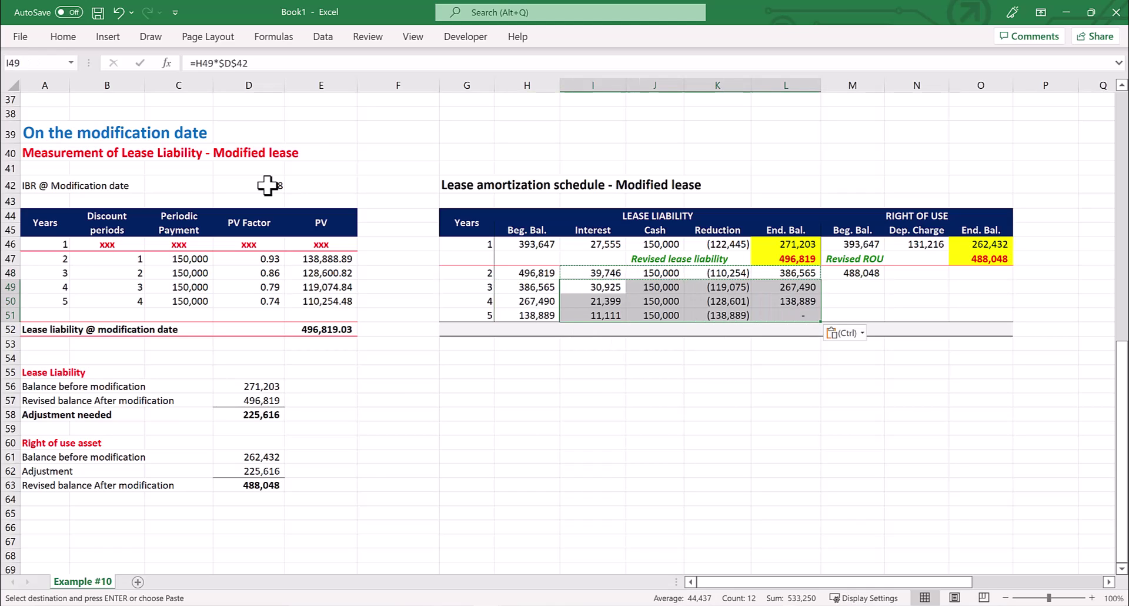
key("Escape")
Calculate the year 2 depreciation charge in N48 as the fixed beginning right of use balance over four years, =$M$48/4.
key("Down")
key("Down")
key("Down")
key("Down")
key("Right")
key("Right")
key("Right")
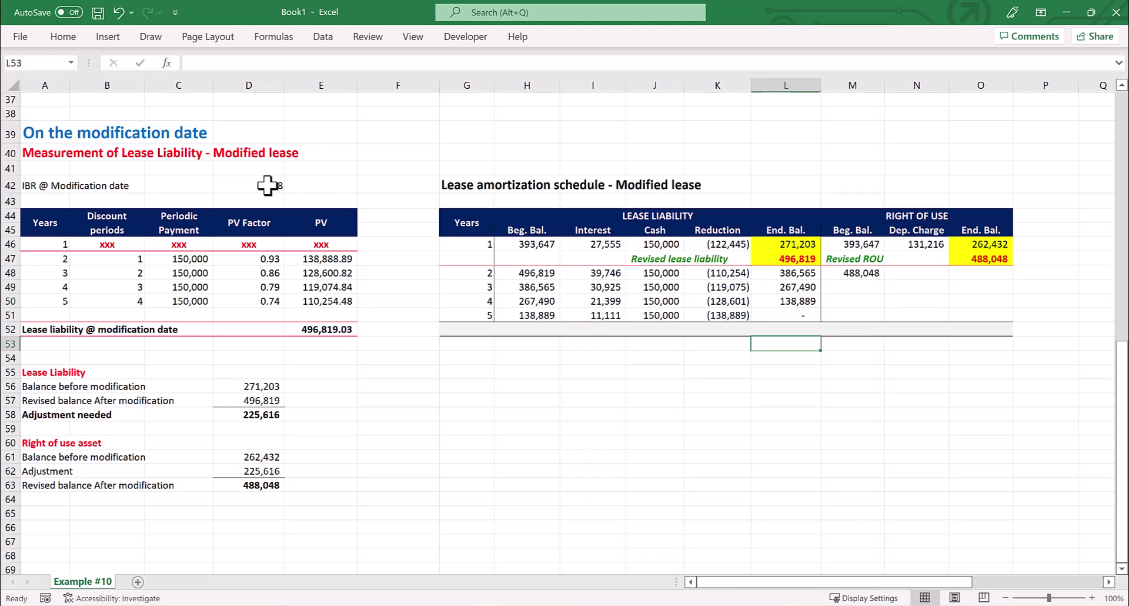
key("Right")
key("Right")
key("Up")
key("Up")
key("Up")
key("Up")
key("Up")
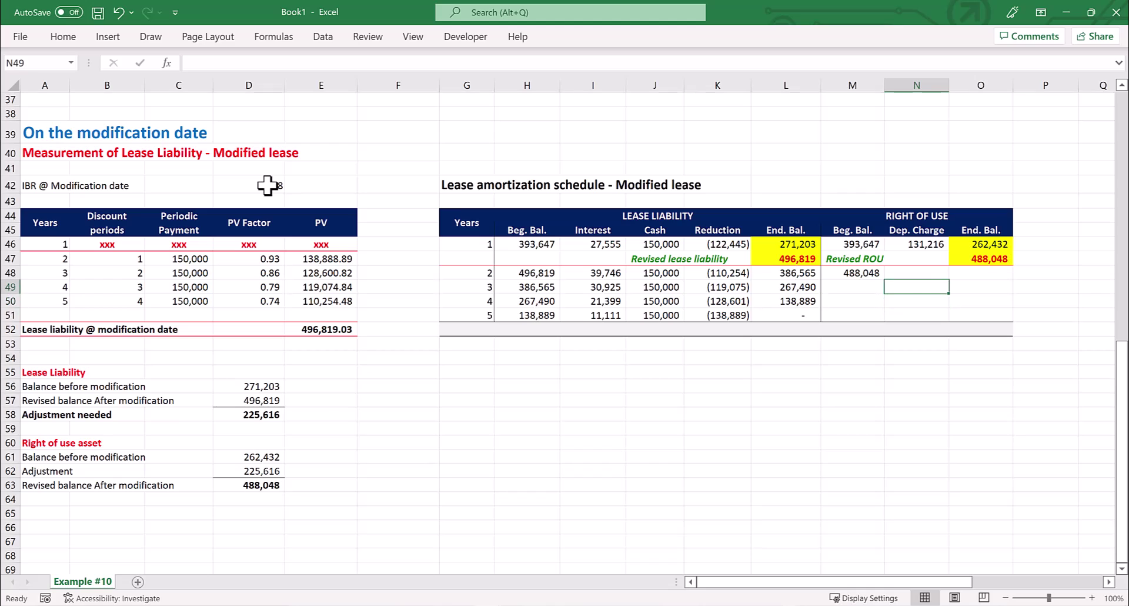
type("=")
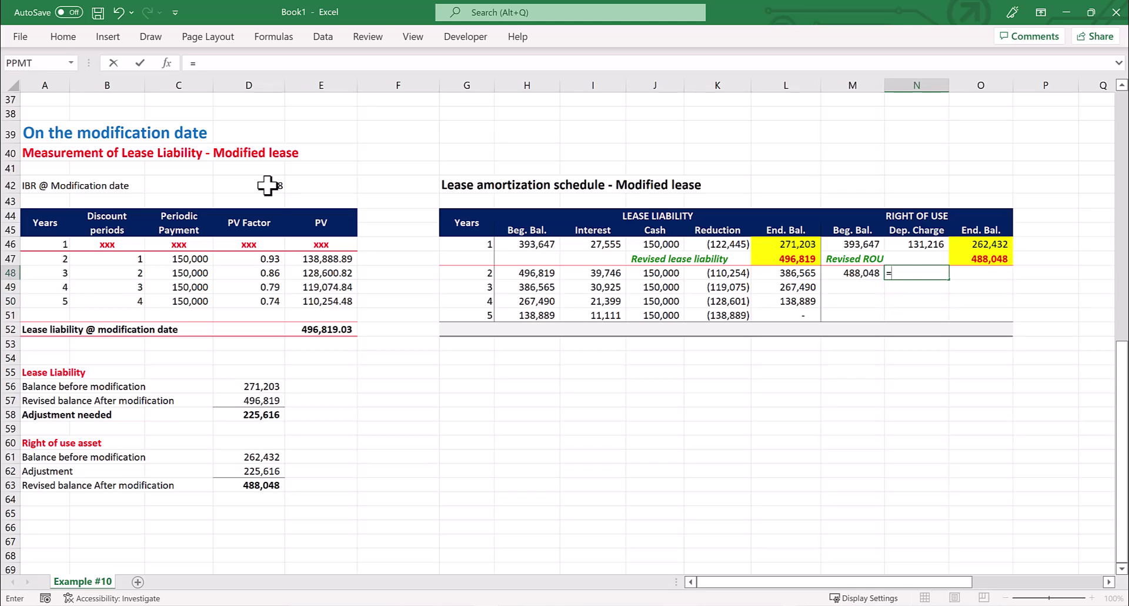
key("Left")
key("F4")
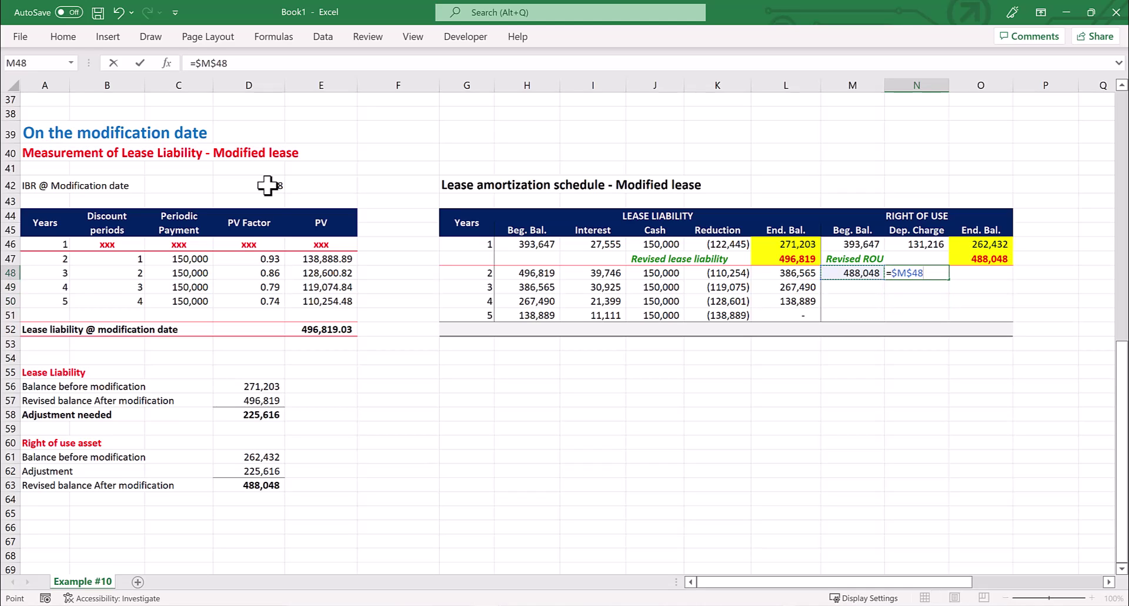
type("/4")
key("Return")
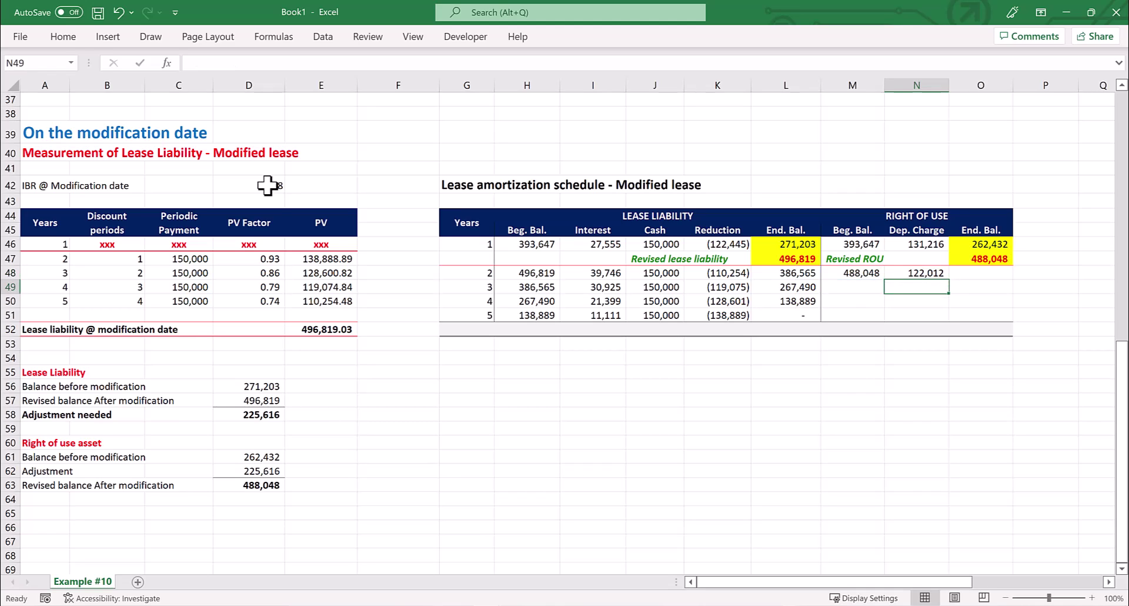
Calculate the year 2 ending right of use balance in O48 as beginning balance minus depreciation, =M48-N48.
key("Up")
key("Right")
type("=")
key("Left")
key("Left")
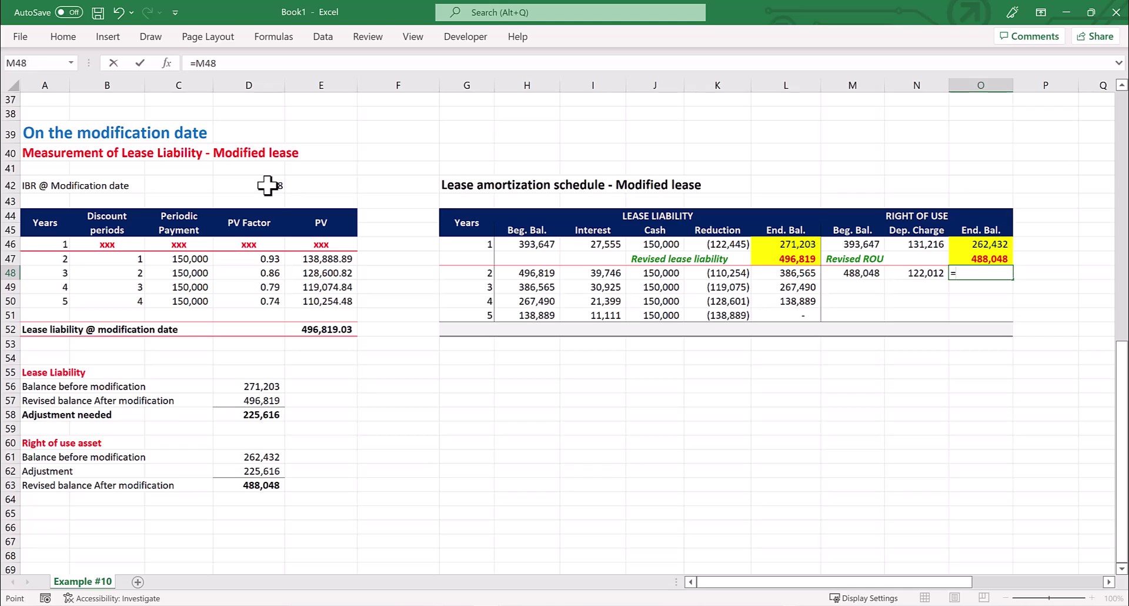
type("-")
key("Left")
key("Return")
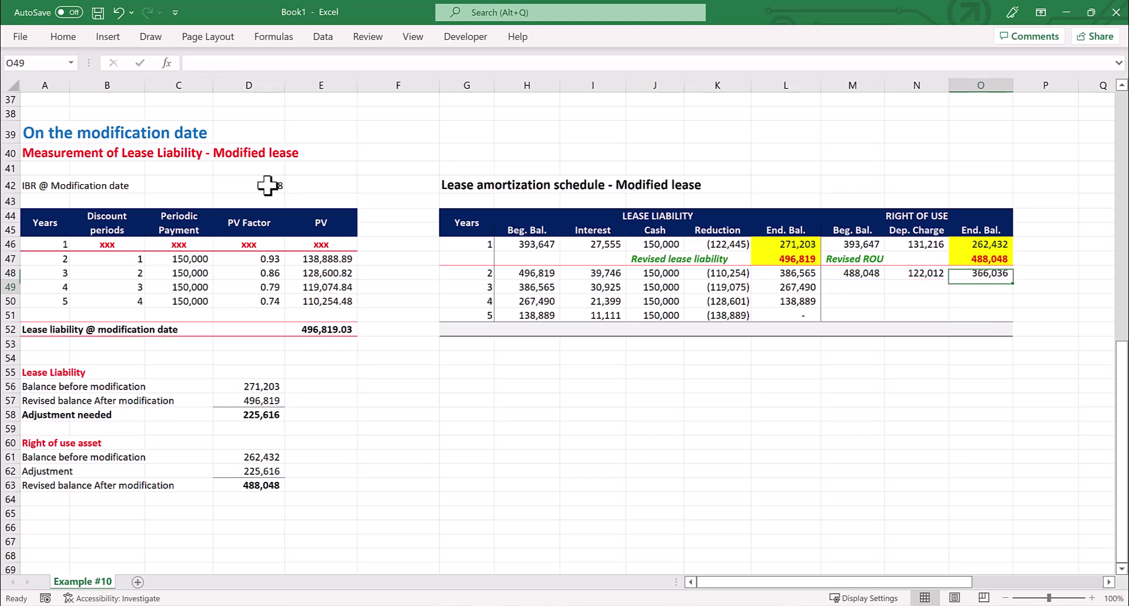
Link the year 3 beginning right of use balance in M49 to the year 2 ending balance in O48, and copy it down to M51.
key("Left")
key("Left")
type("=")
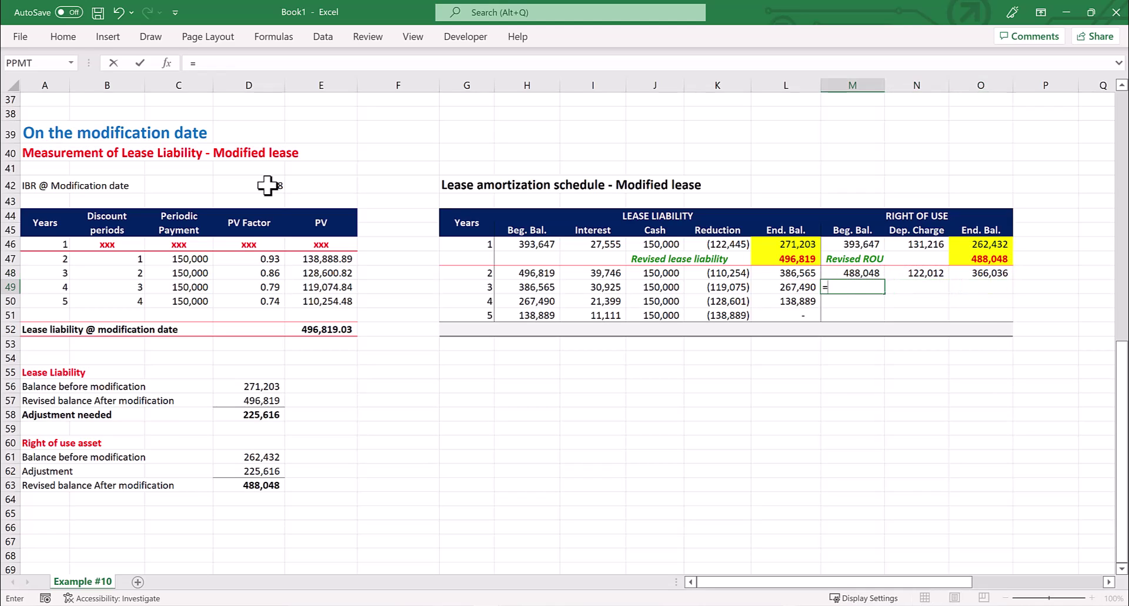
key("Up")
key("Right")
key("Right")
key("ctrl+Return")
key("ctrl+c")
key("shift+Down")
key("shift+Down")
key("ctrl+v")
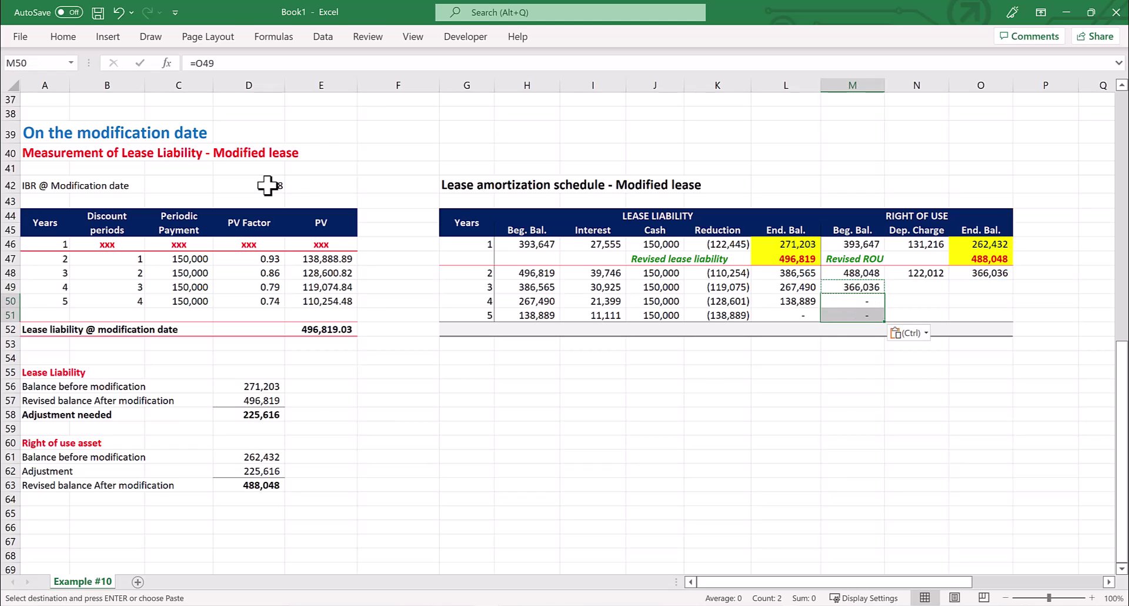
Copy the year 2 depreciation charge and ending right of use balance in N48:O48 down to years 3 to 5 in N49:O51.
key("Up")
key("Right")
key("shift+Right")
key("ctrl+c")
key("Down")
key("shift+Down")
key("shift+Down")
key("shift+Right")
key("Return")
key("Up")
key("Right")
key("Right")
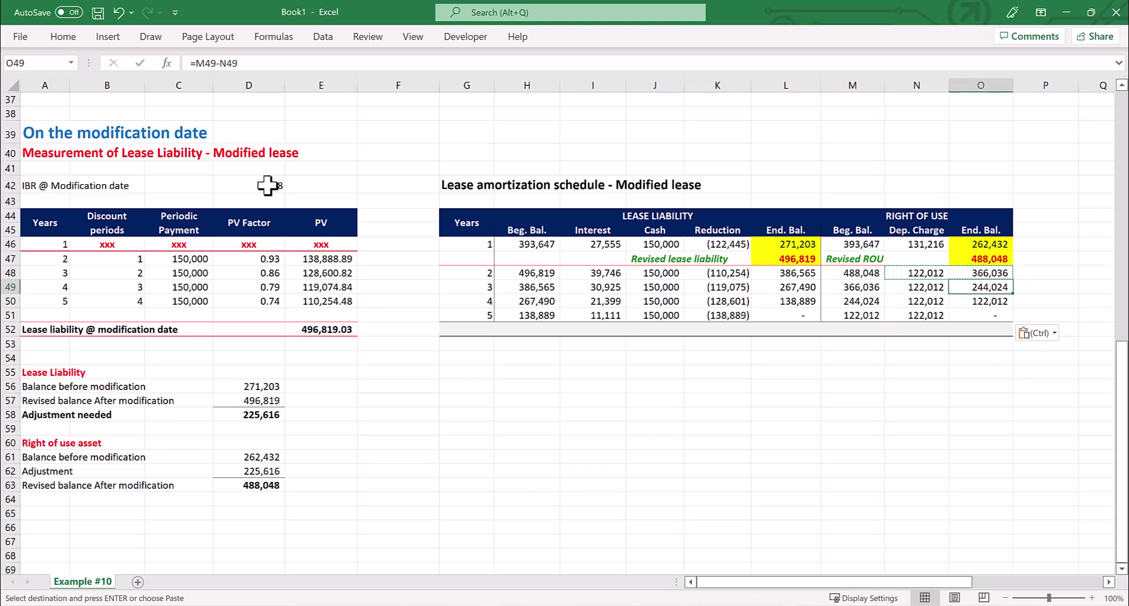